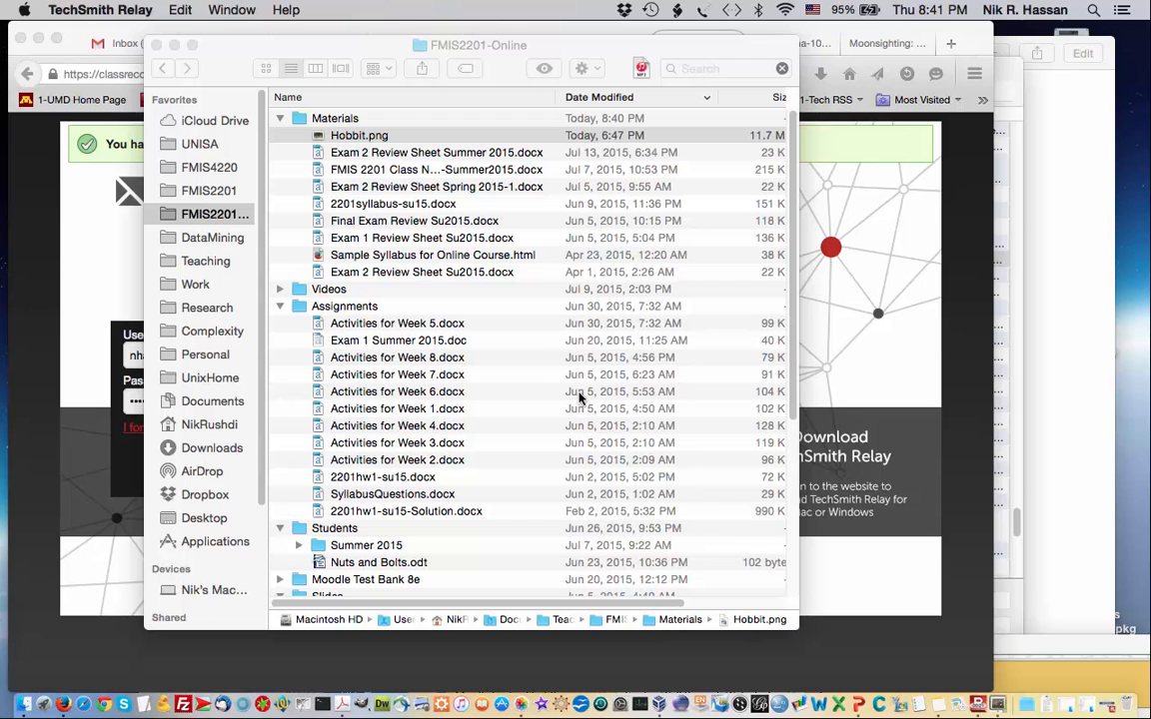
Open Hobbit.png from the Materials folder in Preview and shift its window aside to view the photo.
left_click(351, 50)
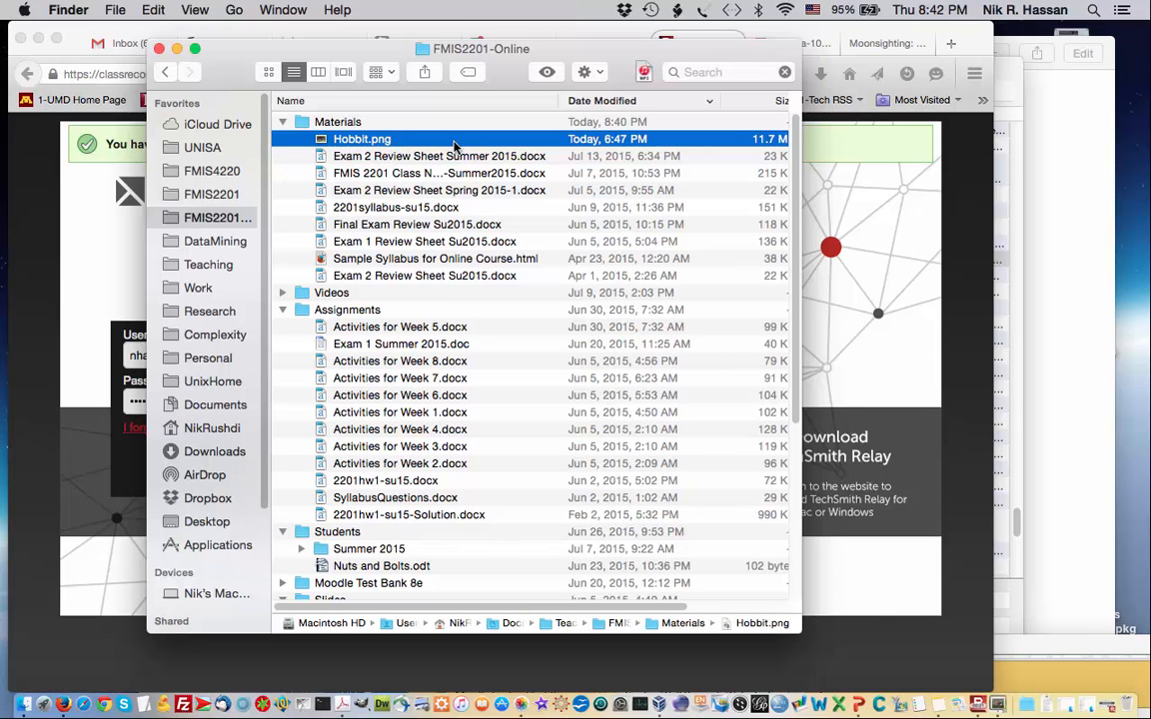
double_click(347, 139)
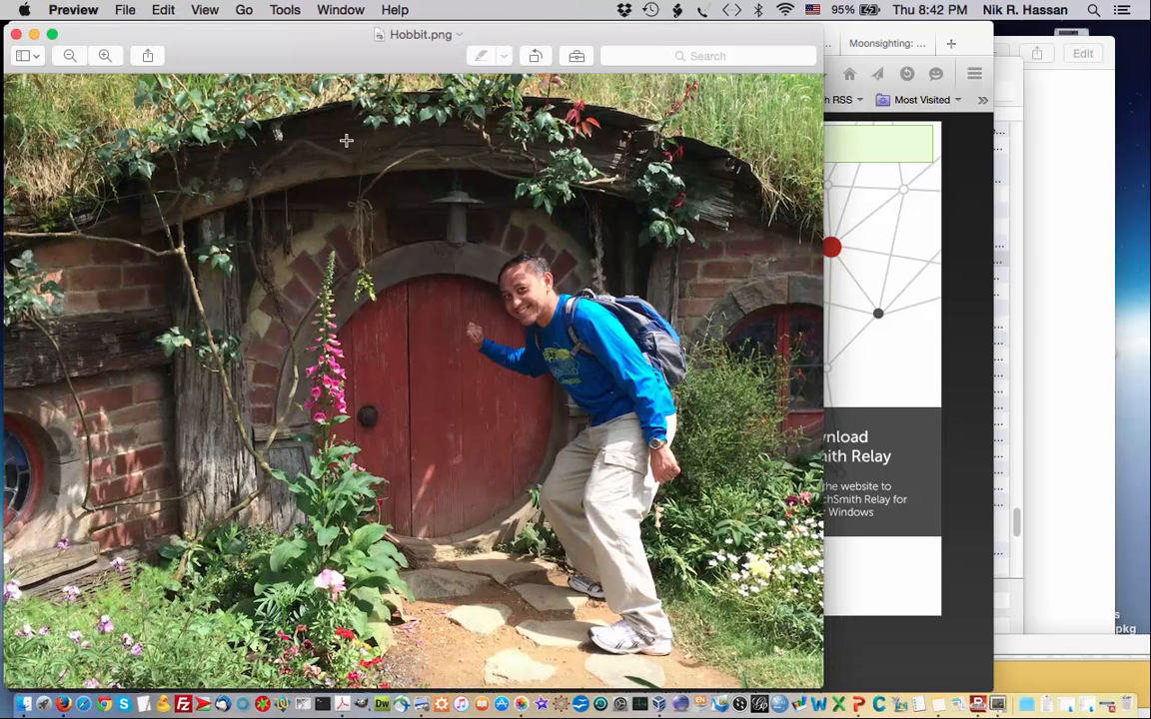
left_click_drag(232, 30, 295, 27)
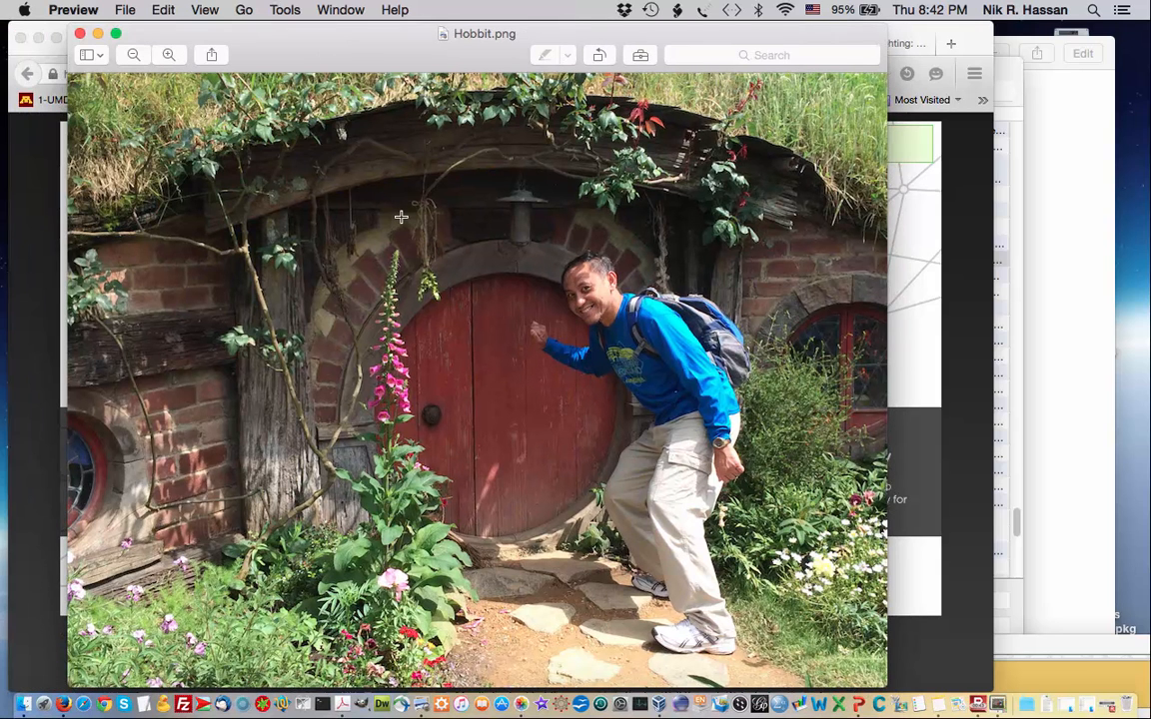
left_click(127, 12)
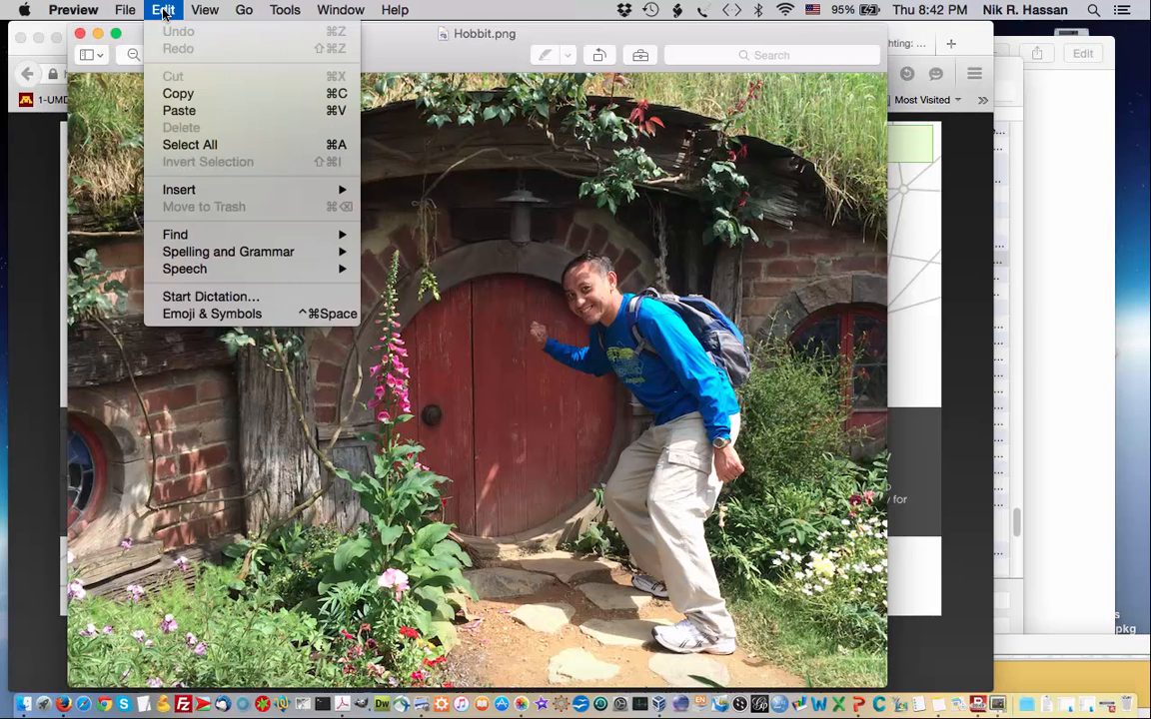
mouse_move(285, 9)
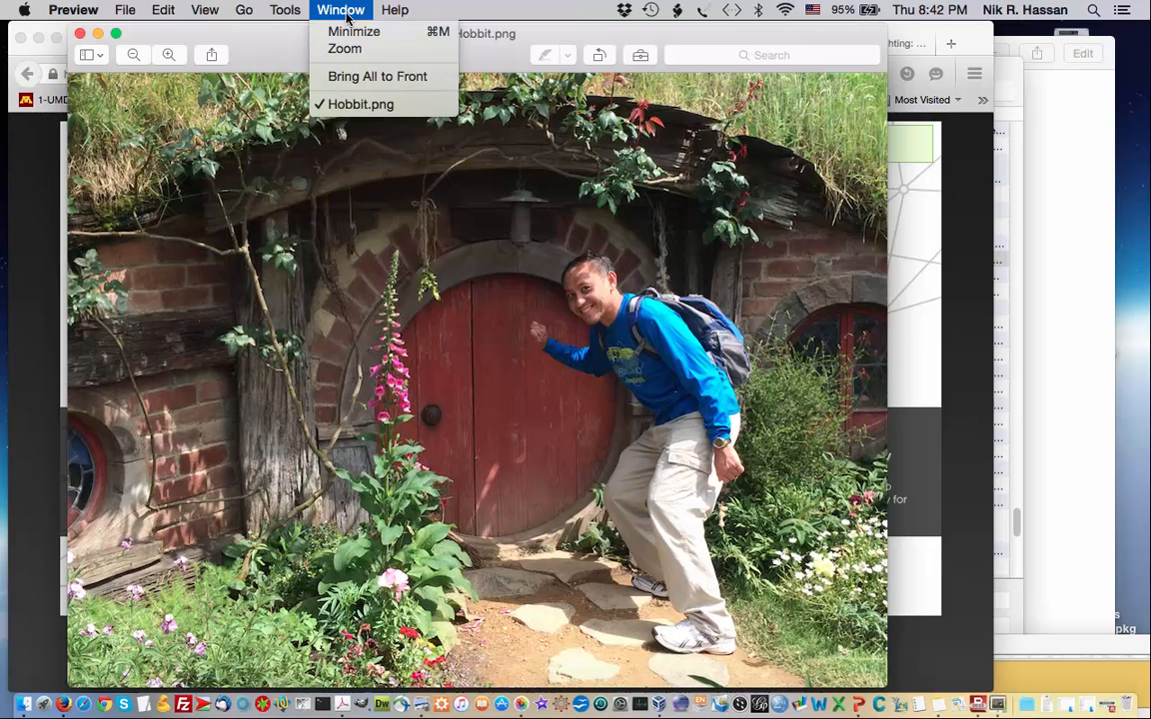
mouse_move(468, 11)
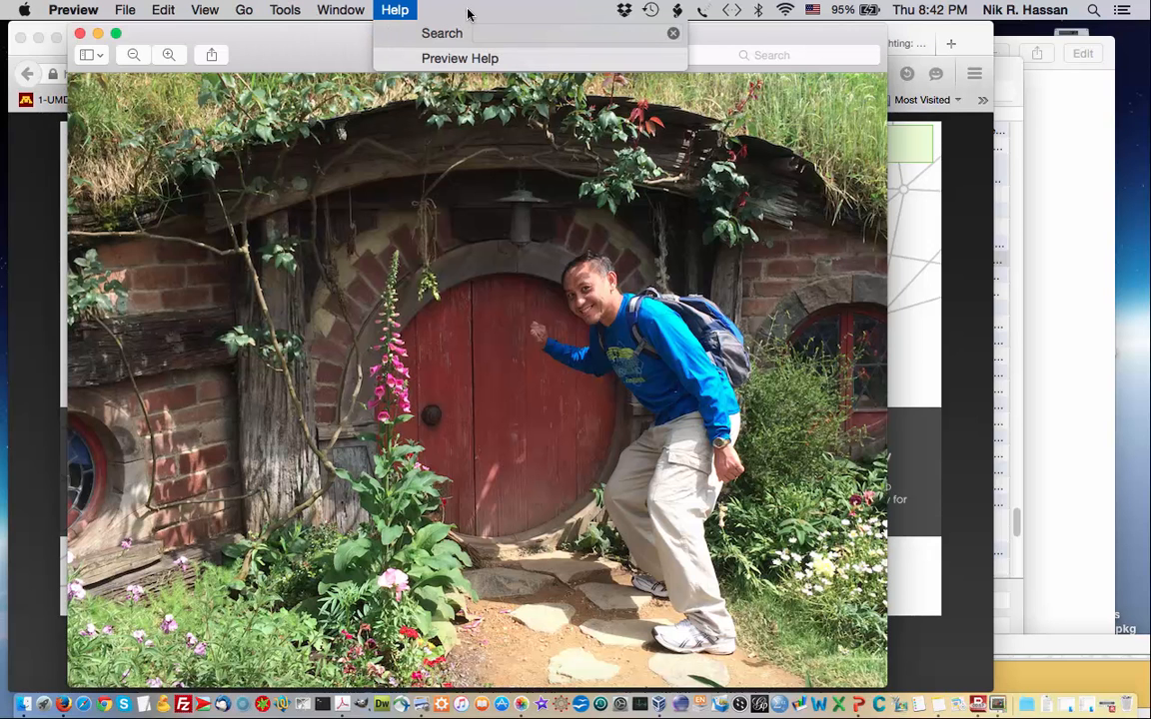
mouse_move(128, 10)
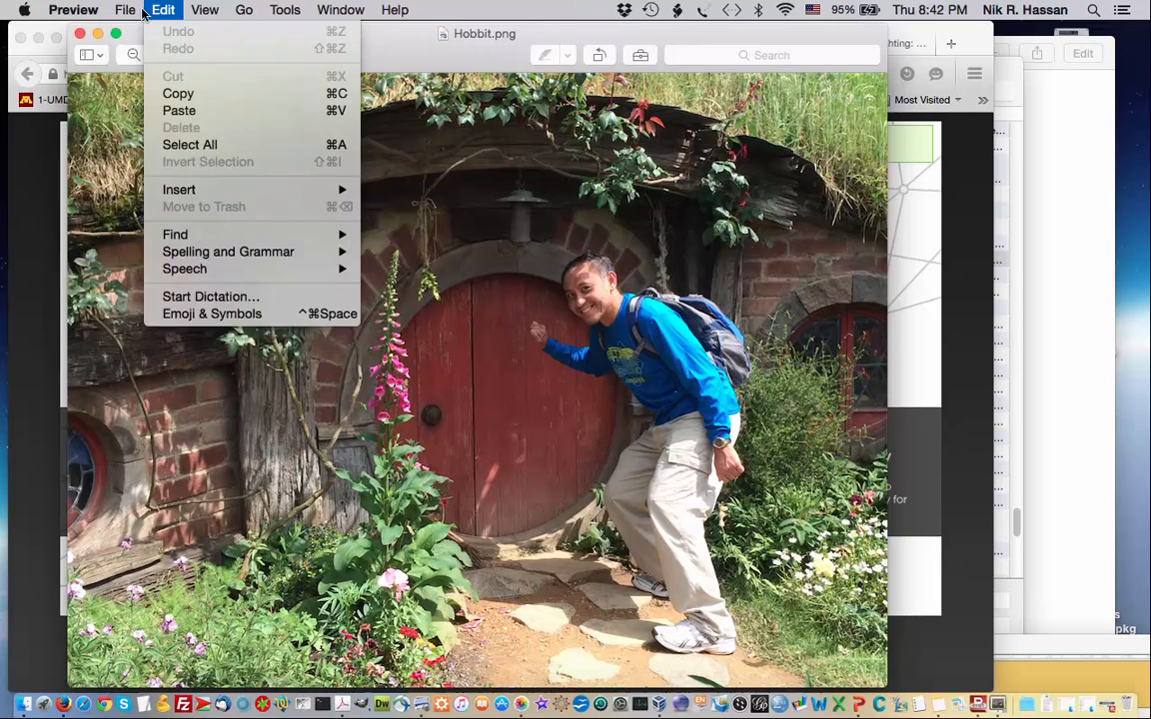
Quit Preview to return to the FMIS2201-Online folder listing.
left_click(74, 10)
left_click(80, 9)
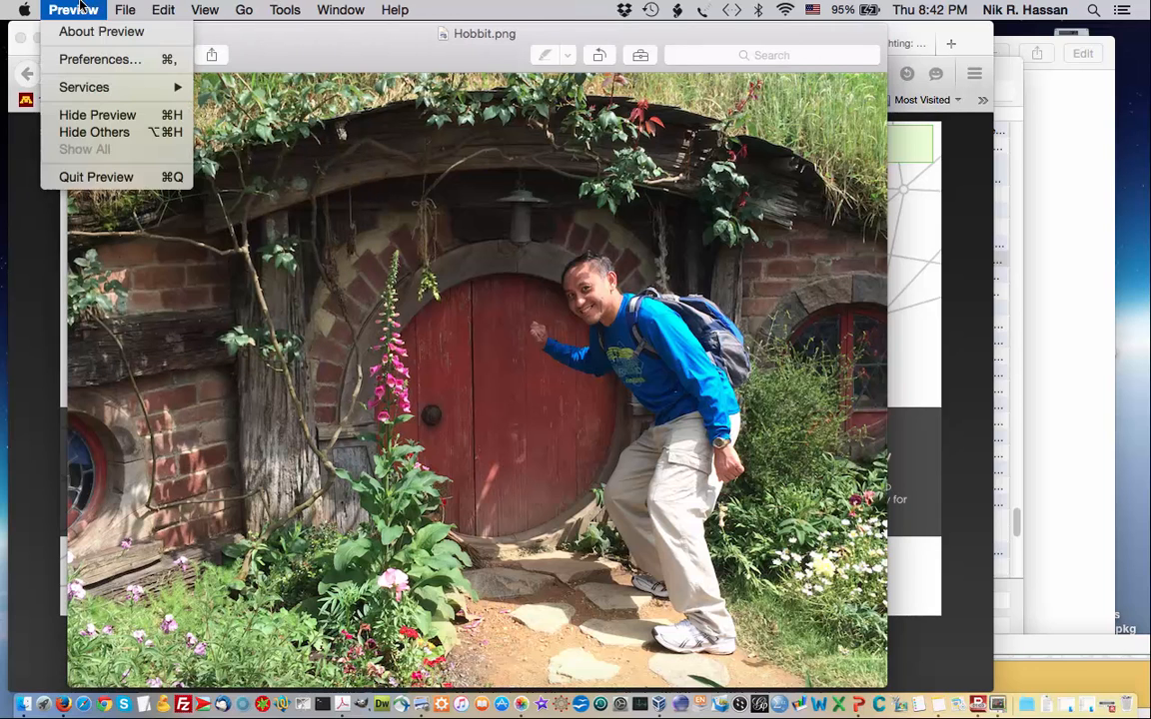
left_click(96, 177)
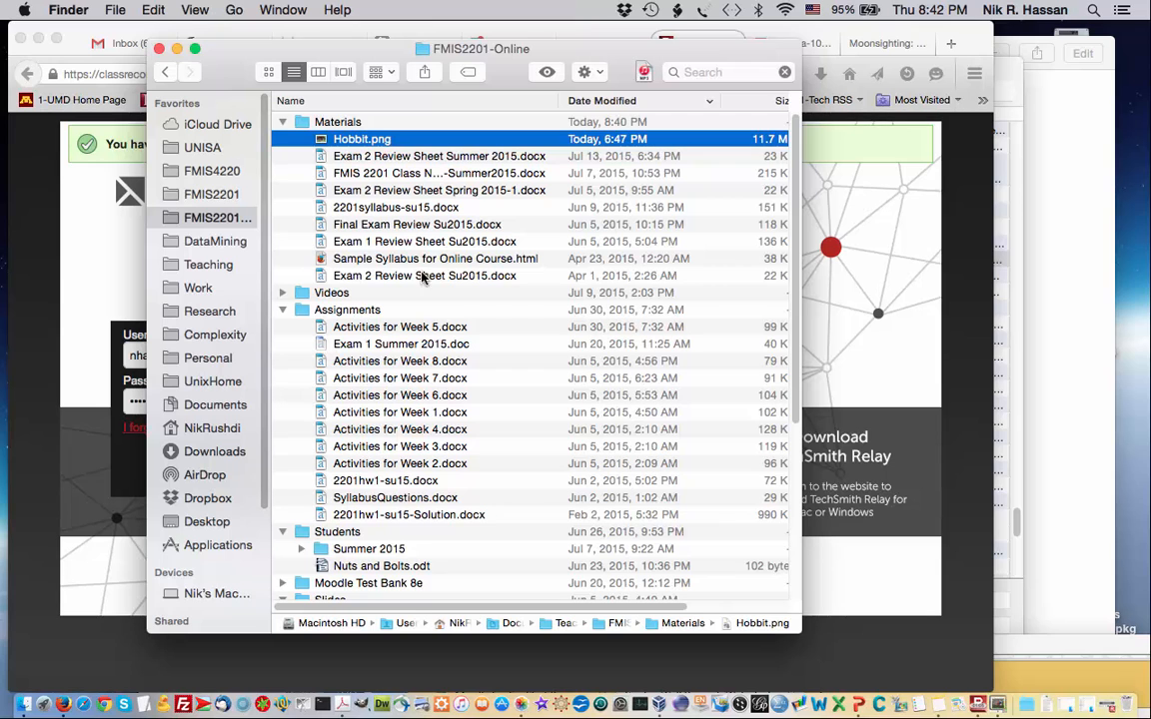
Copy the Hobbit.png file from the Materials folder.
right_click(375, 143)
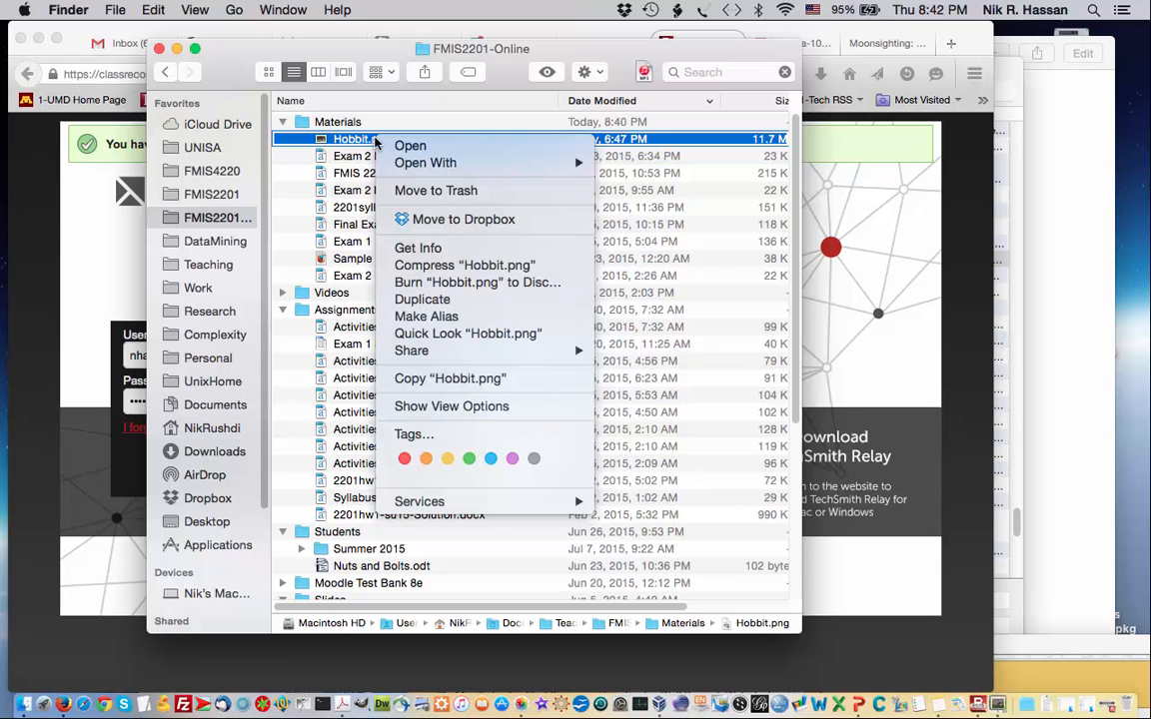
left_click(499, 380)
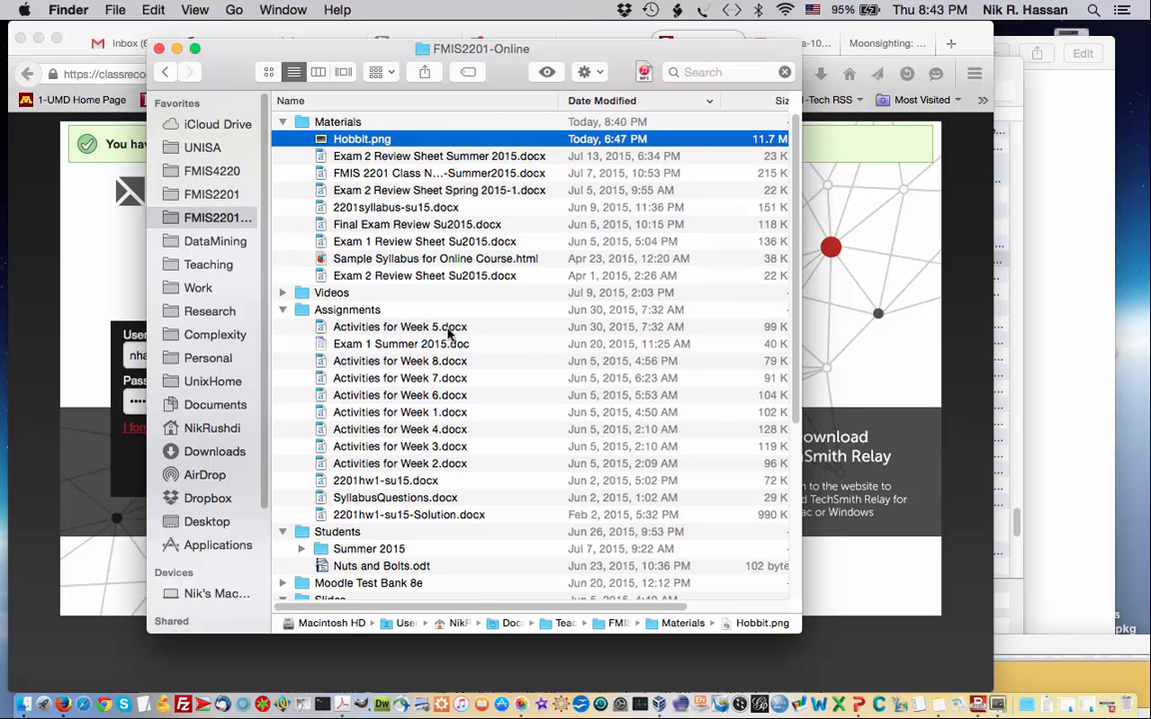
Go to the FMIS2201 folder and open the images folder of the Semester Project's public_html site.
scroll(449, 334, "down", 10)
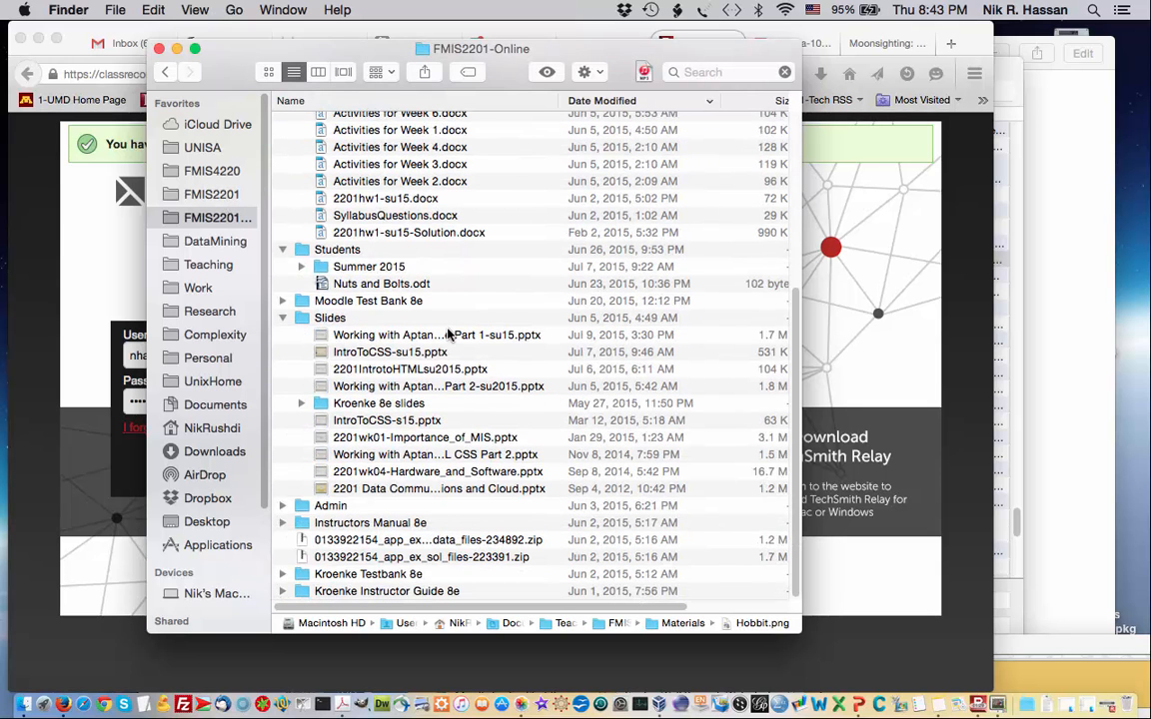
scroll(449, 333, "up", 10)
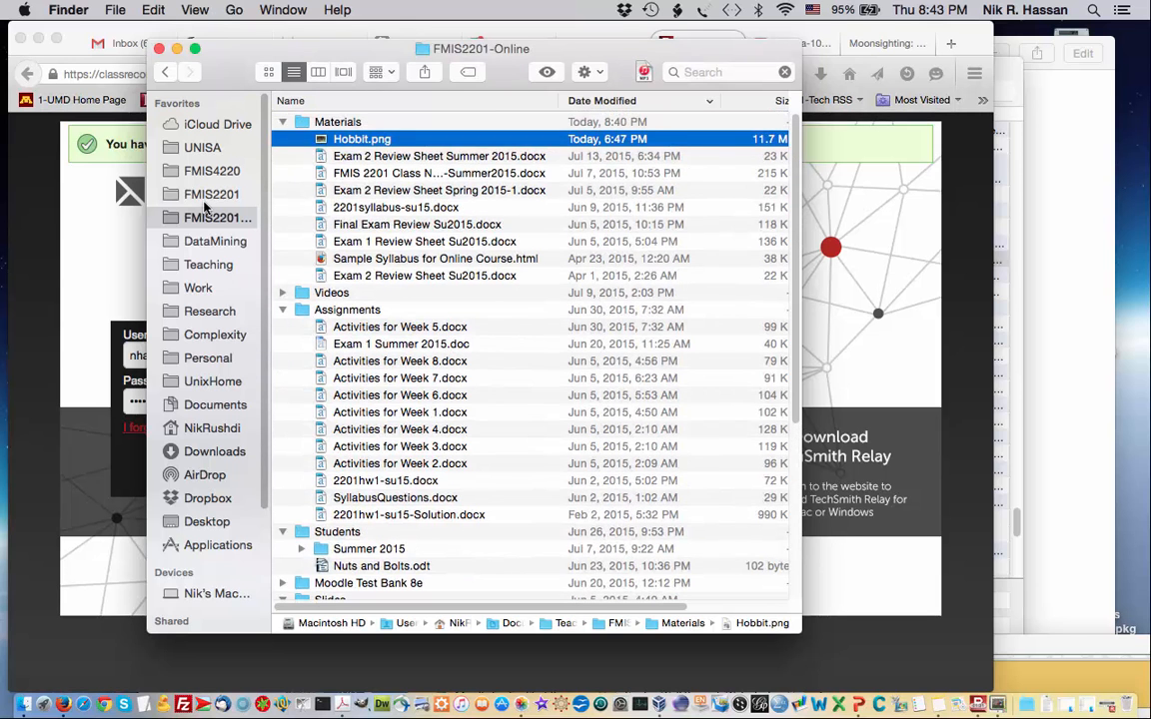
left_click(205, 200)
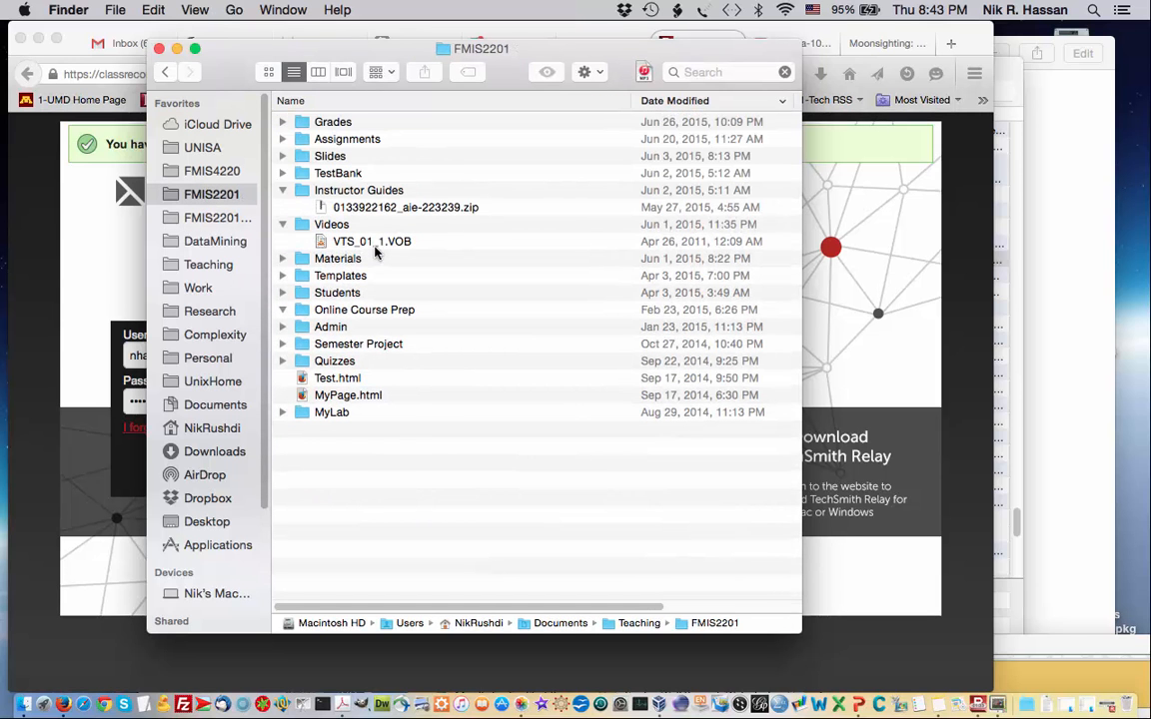
left_click(349, 343)
double_click(349, 344)
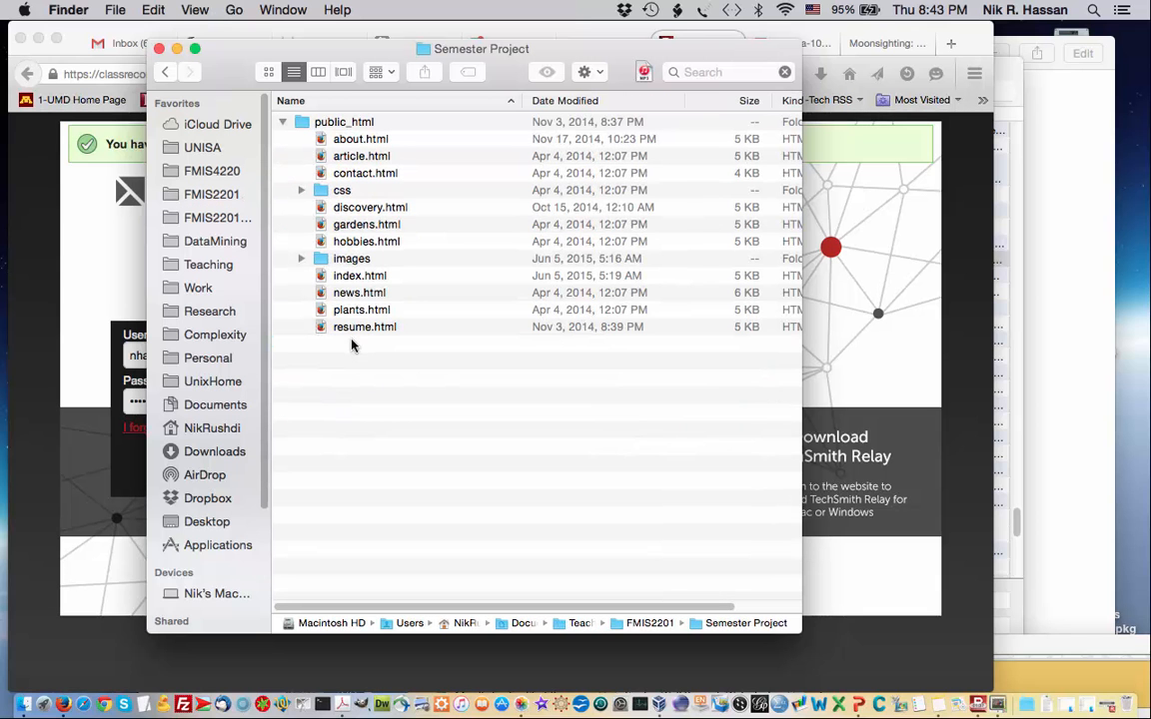
double_click(352, 262)
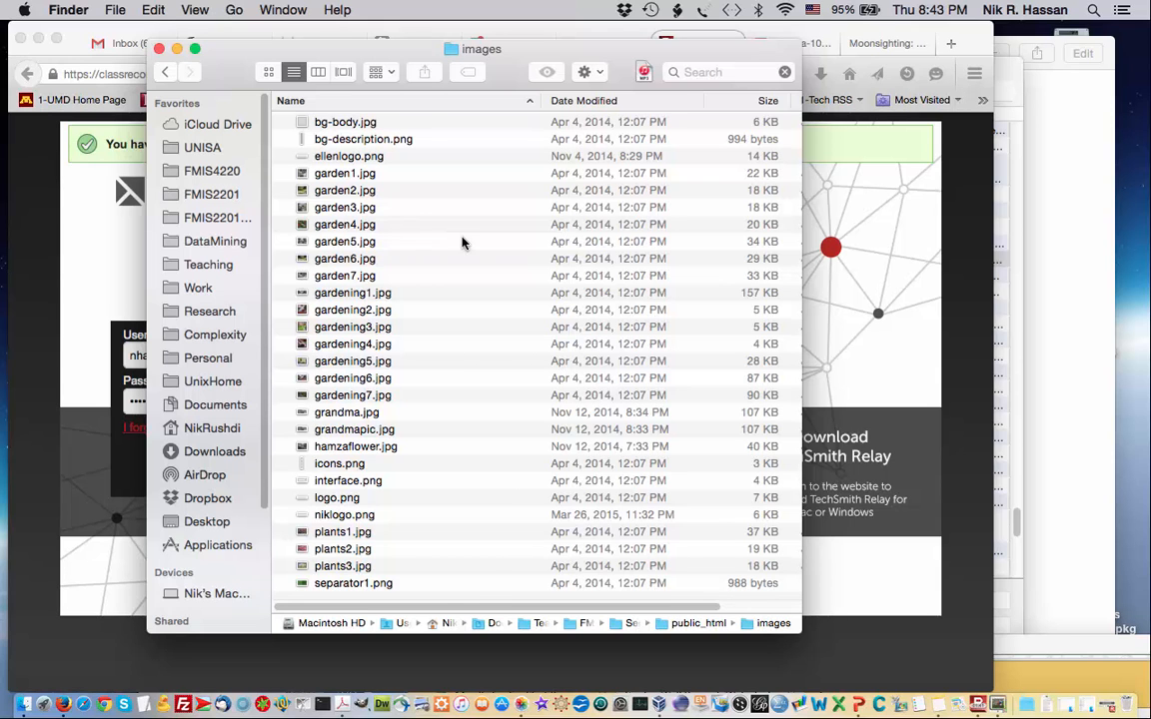
Paste the copied Hobbit.png into the images folder.
right_click(462, 242)
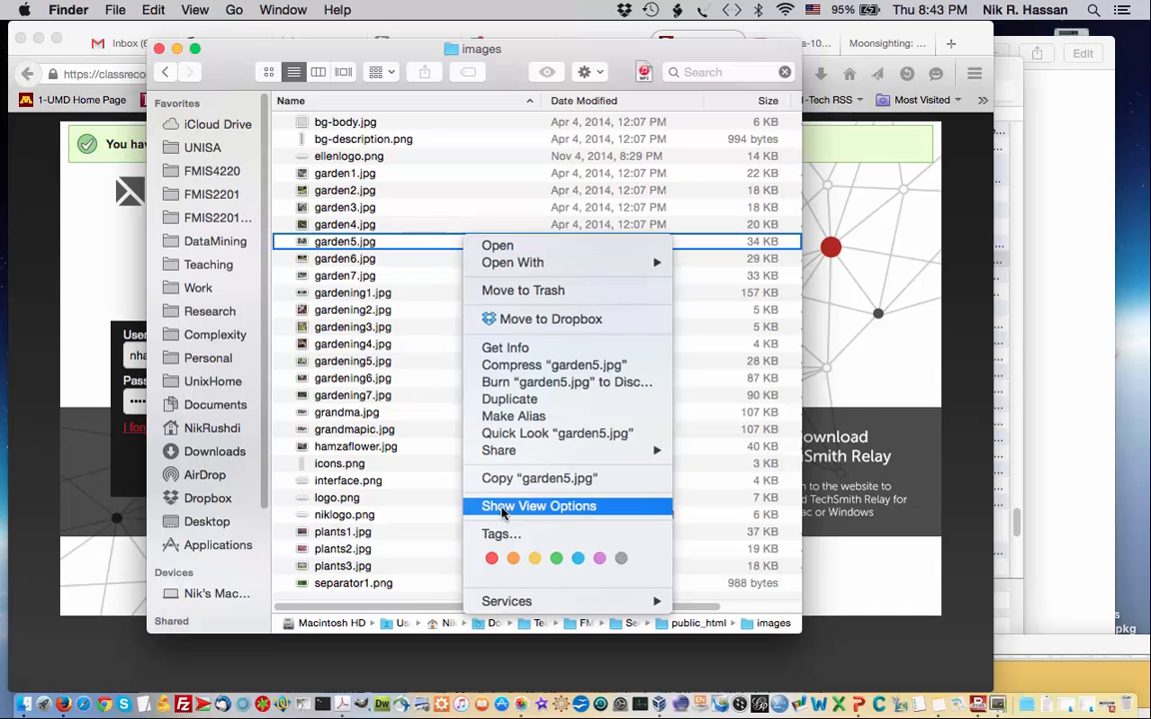
left_click(434, 365)
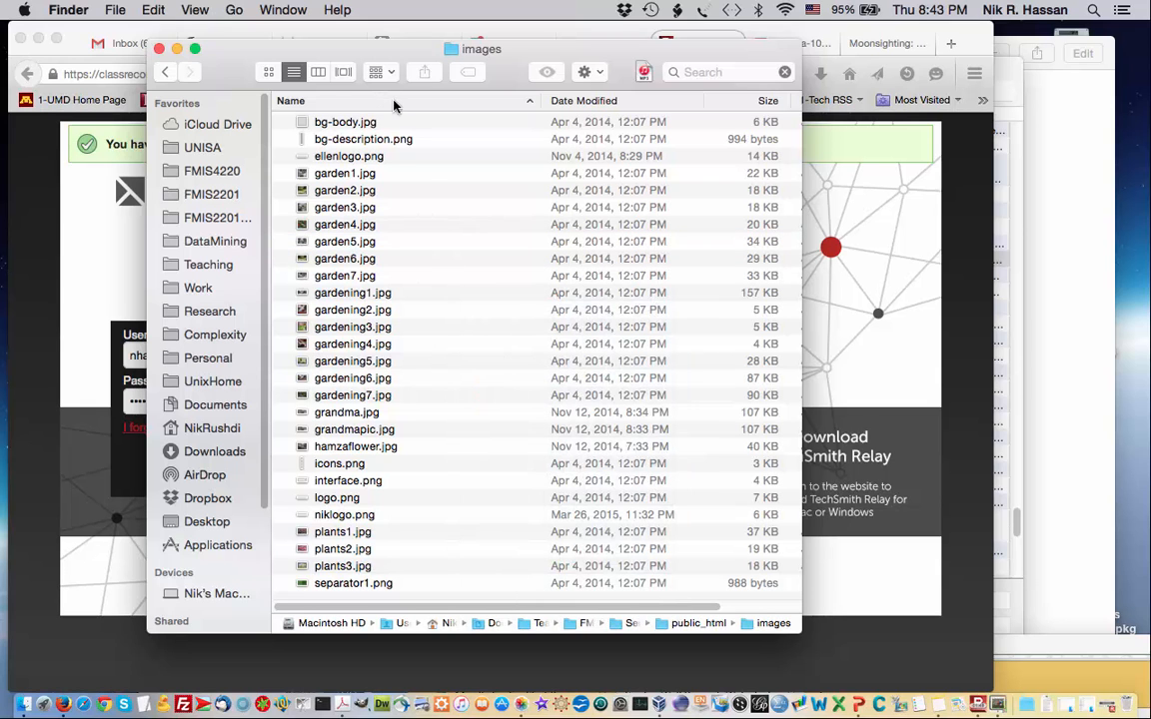
left_click(143, 11)
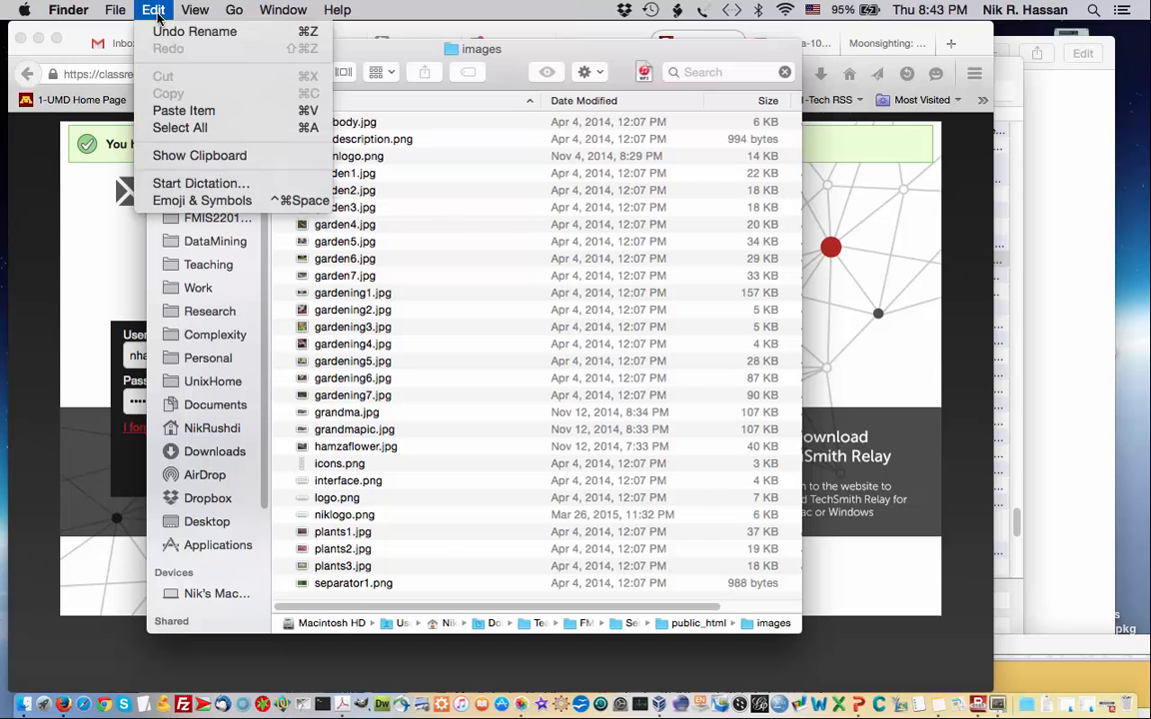
left_click(173, 111)
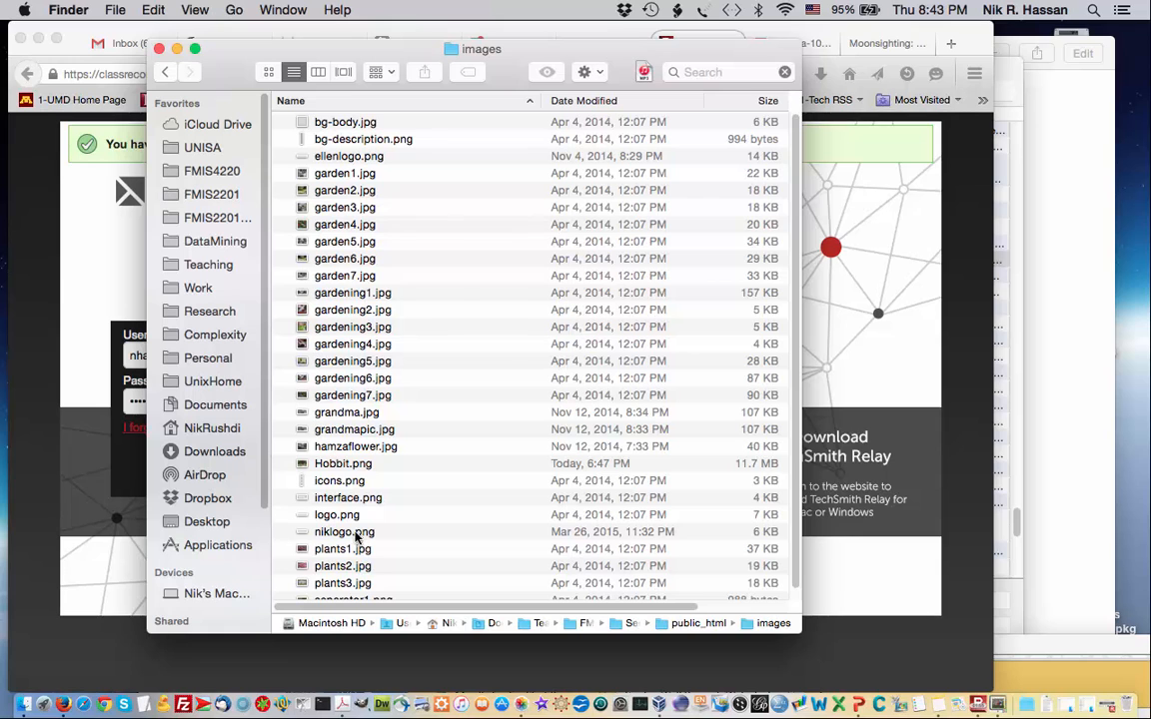
Open the pasted copy of Hobbit.png from the images folder in Preview and move its window clear of the screen edge.
left_click(338, 464)
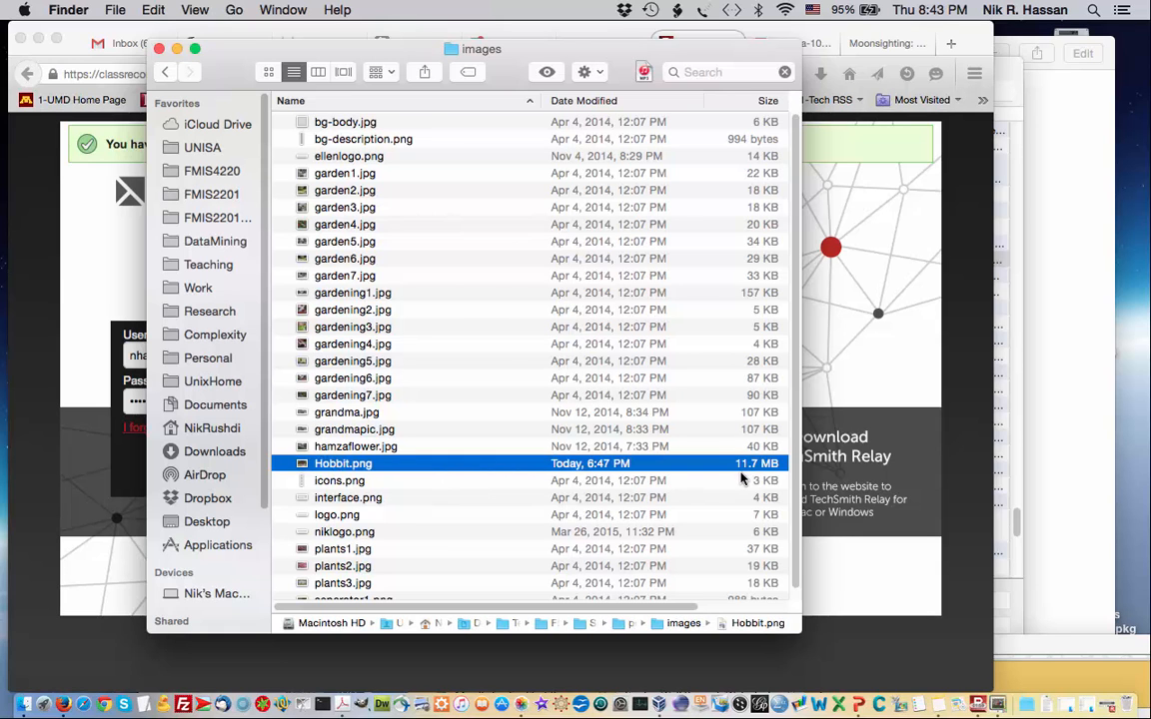
double_click(331, 464)
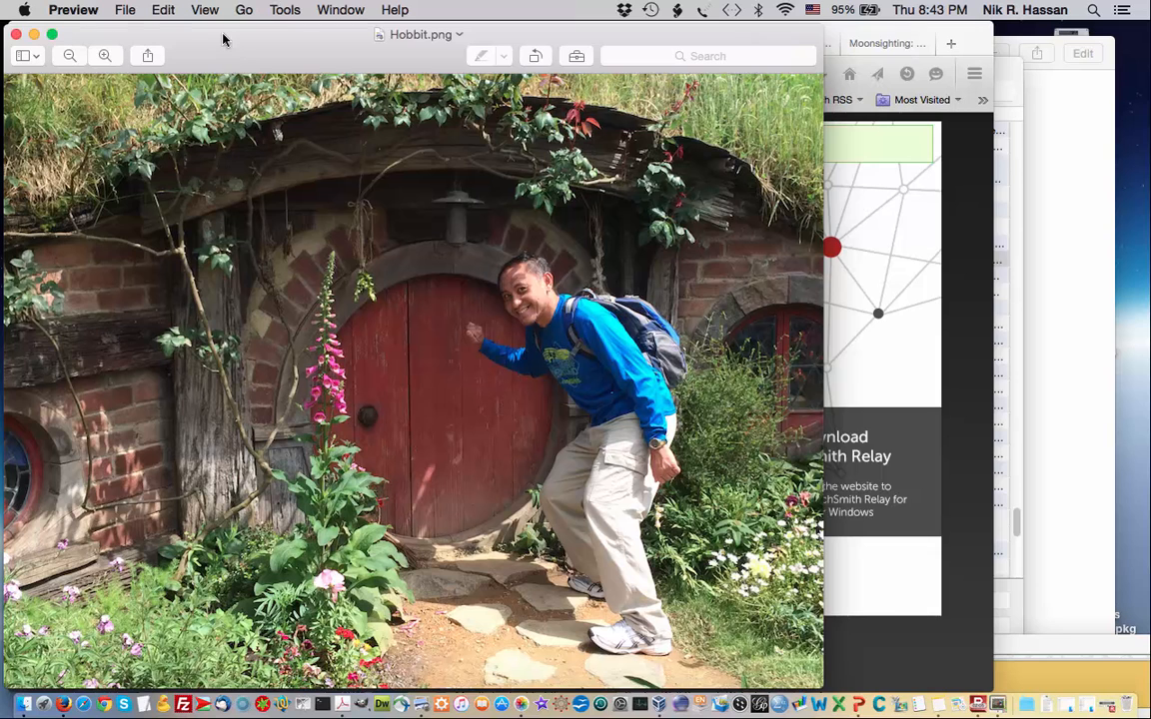
left_click_drag(224, 36, 324, 37)
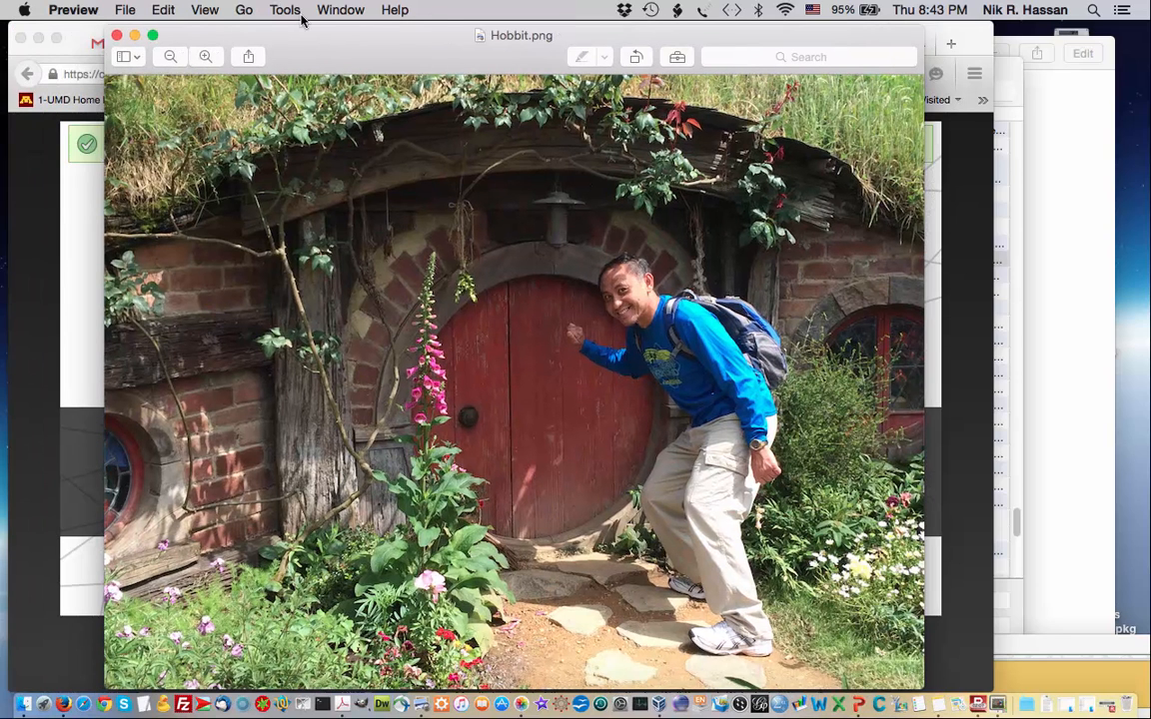
Resize the Hobbit image proportionally to a width of 900 pixels and display it at actual size.
left_click(287, 10)
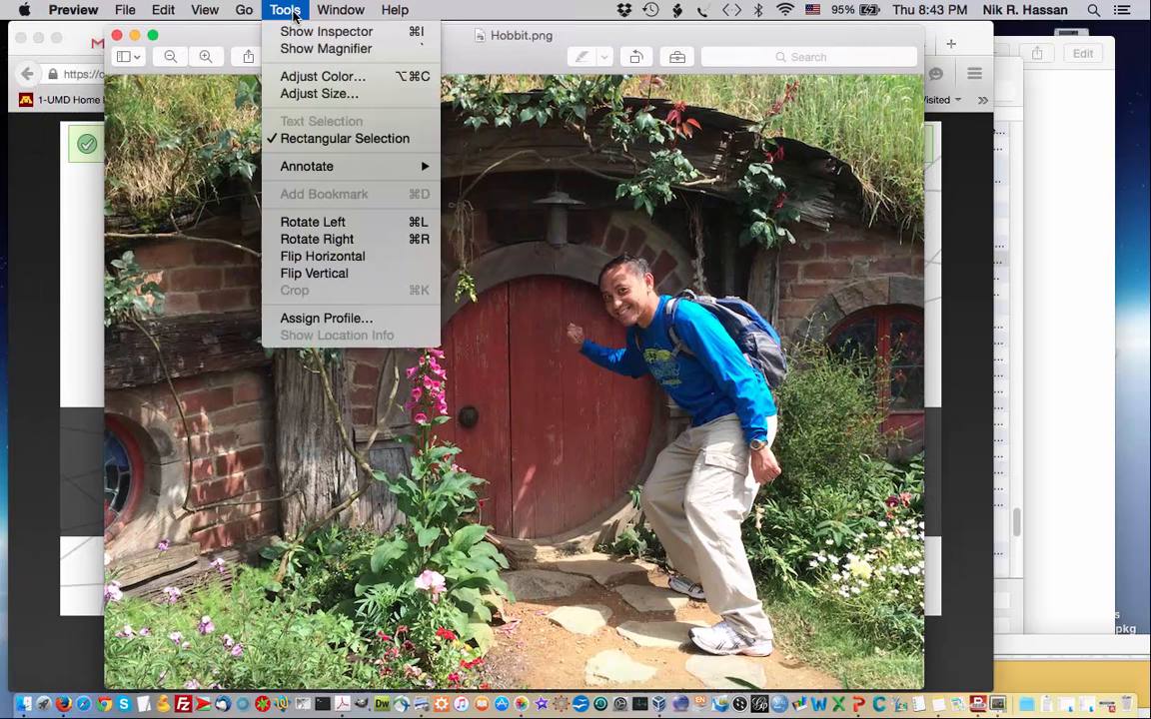
left_click(315, 92)
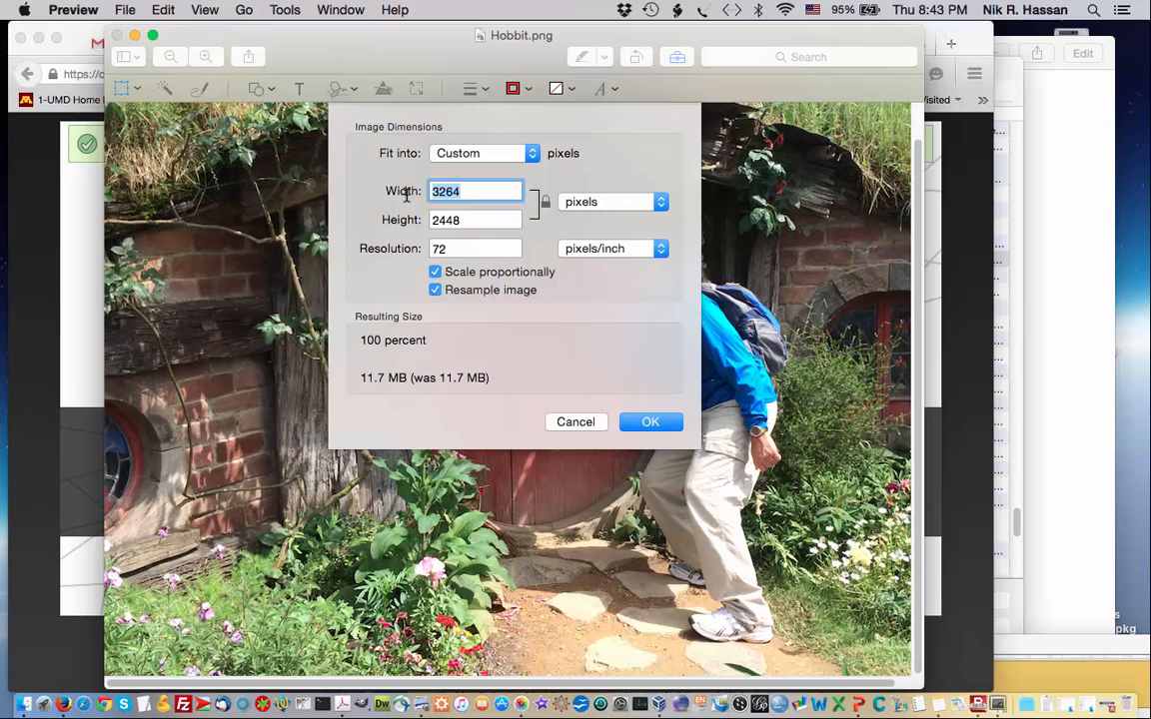
type("900")
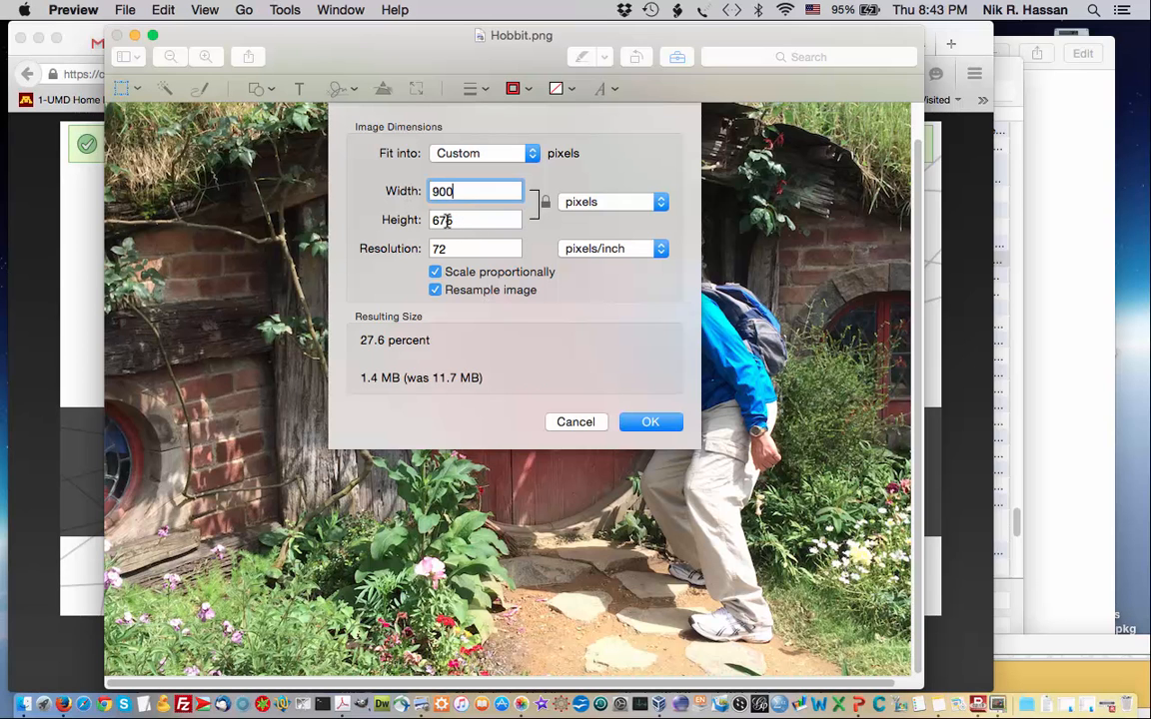
left_click(649, 421)
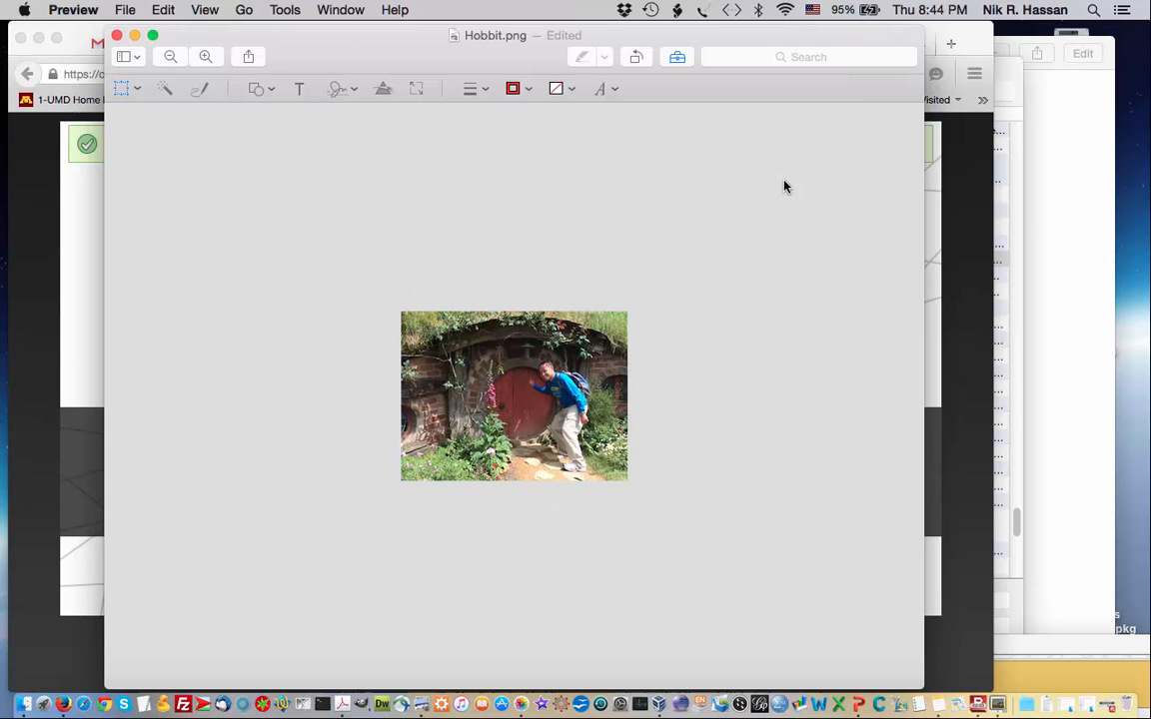
left_click(211, 12)
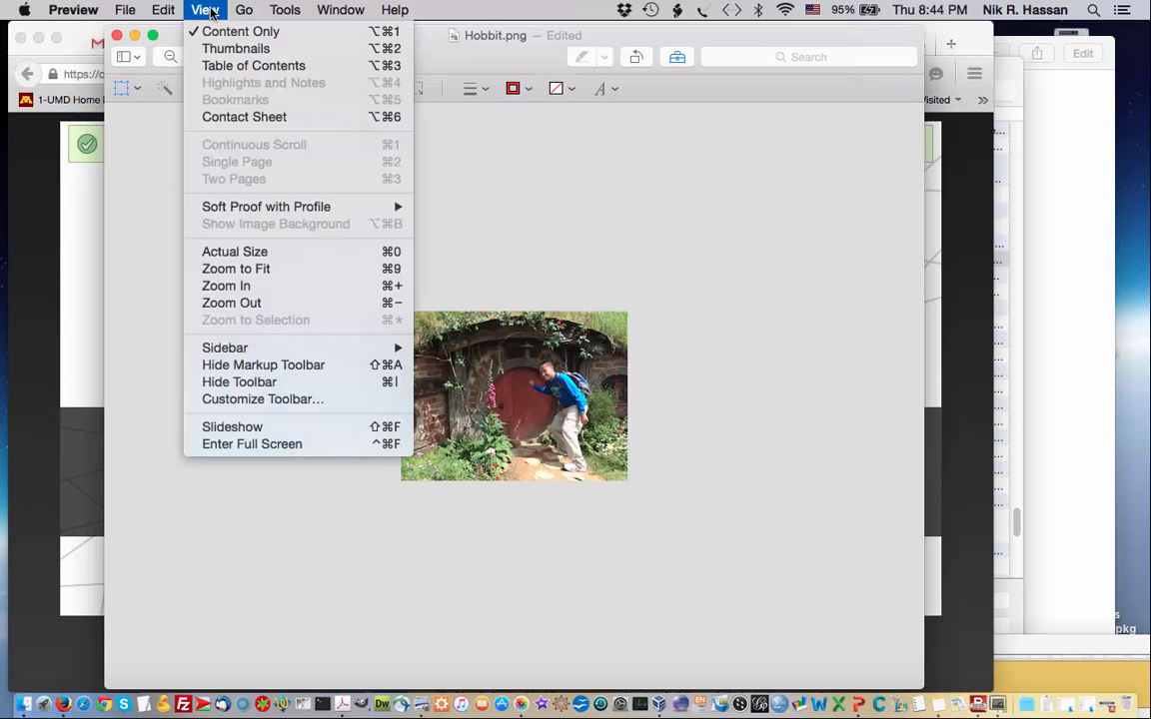
left_click(272, 254)
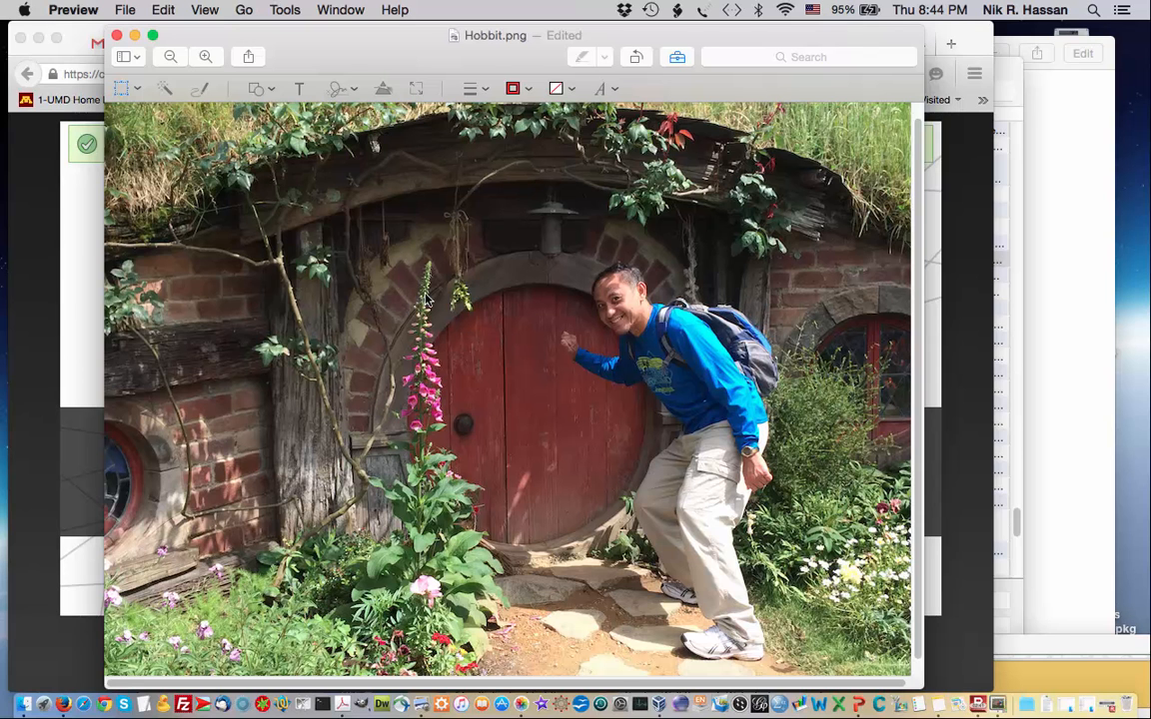
Crop the photo to a rectangular selection spanning the visible width, from just above the man's head to his shoes.
left_click(126, 90)
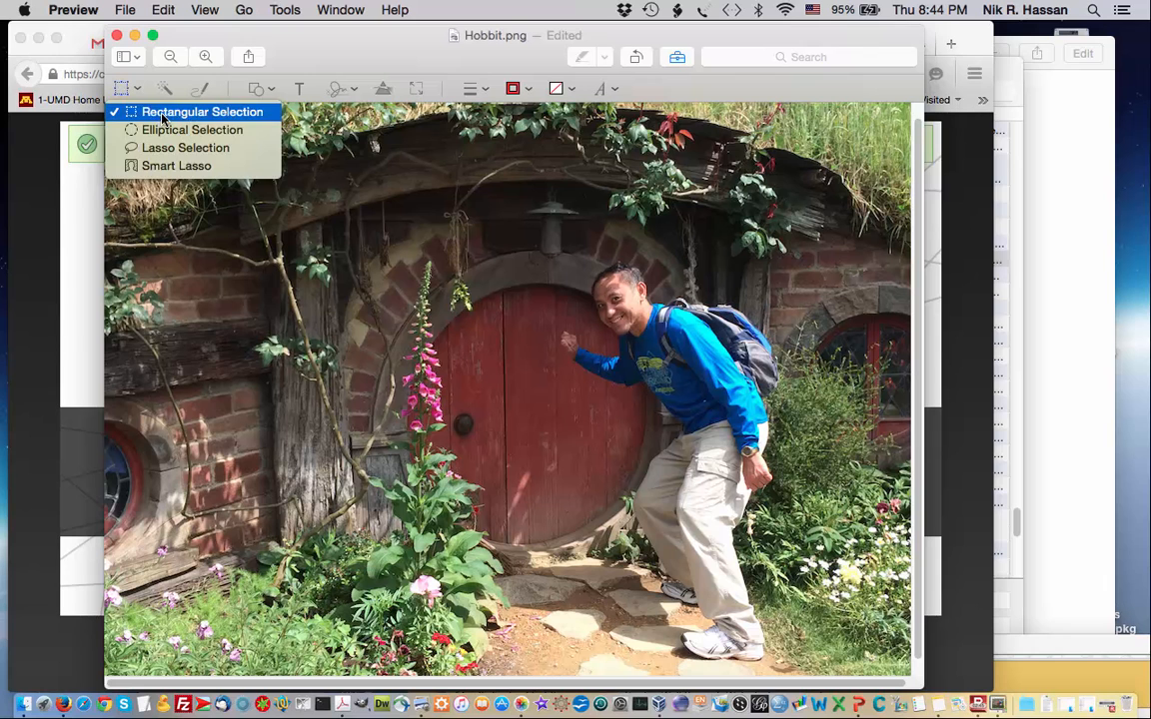
left_click(164, 118)
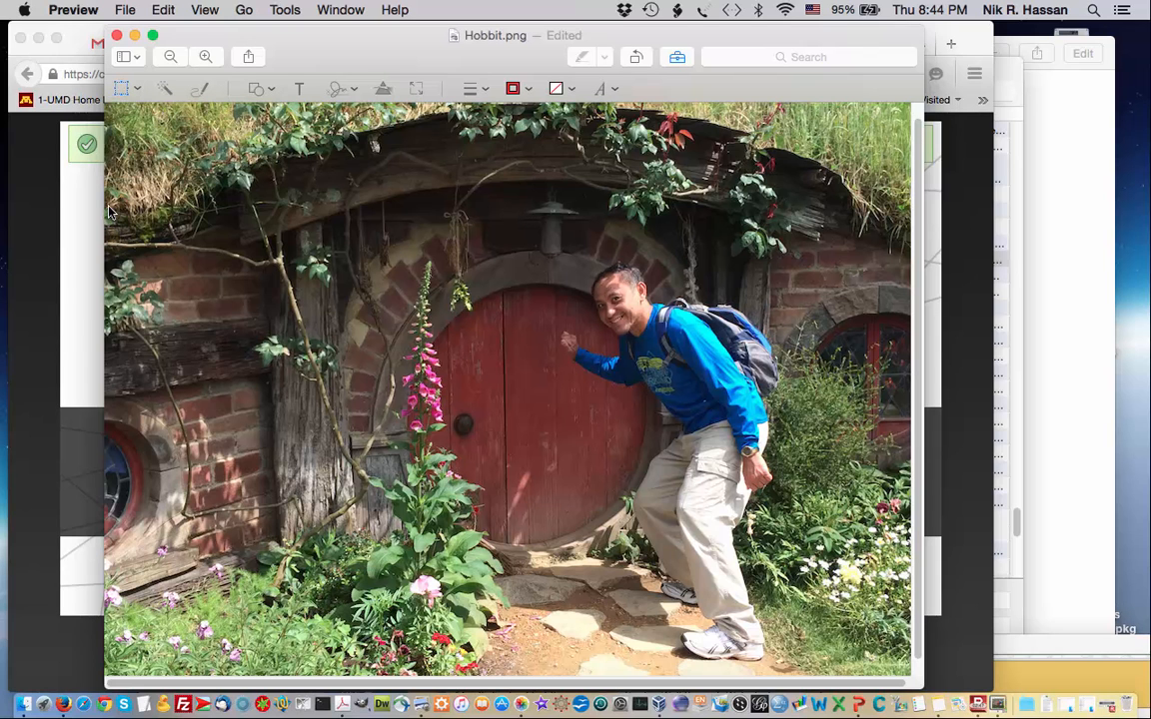
left_click(121, 89)
left_click(135, 112)
left_click_drag(108, 198, 913, 588)
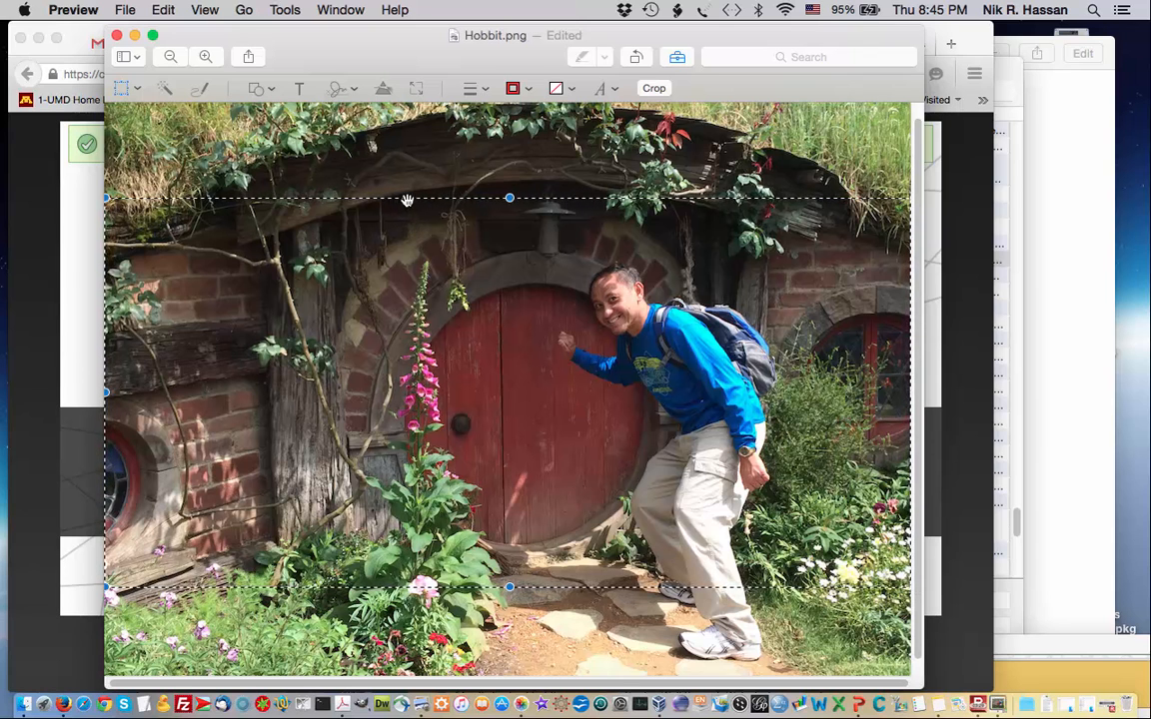
left_click_drag(408, 200, 404, 252)
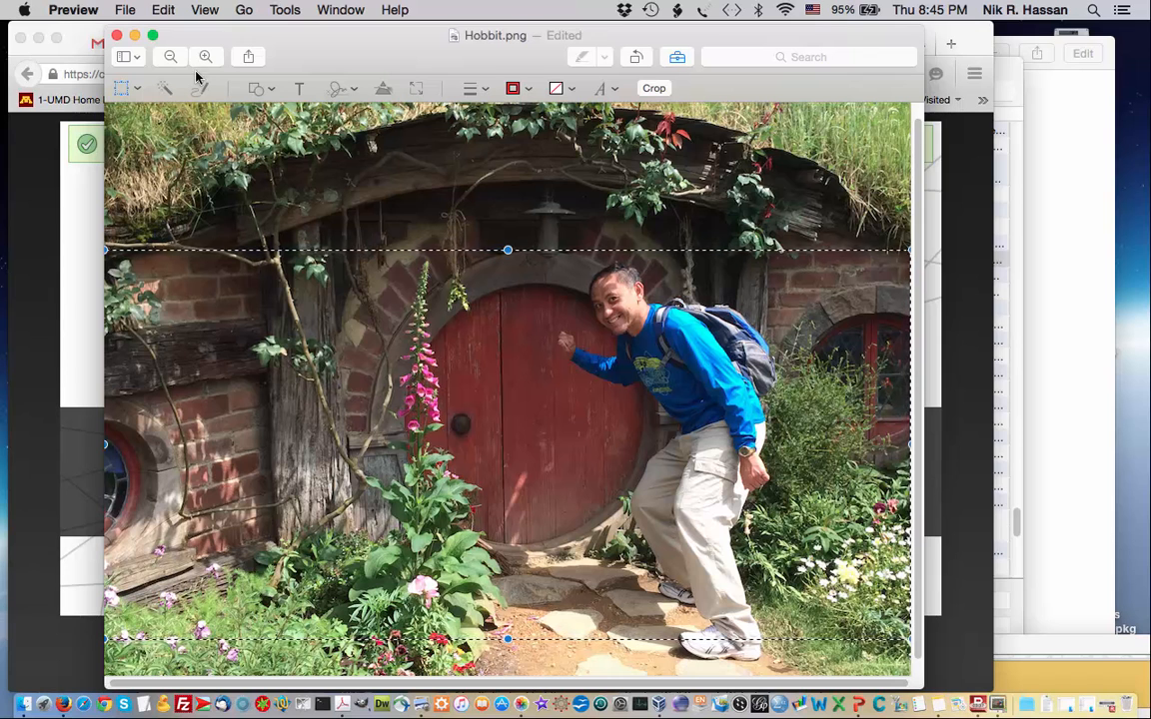
left_click(285, 12)
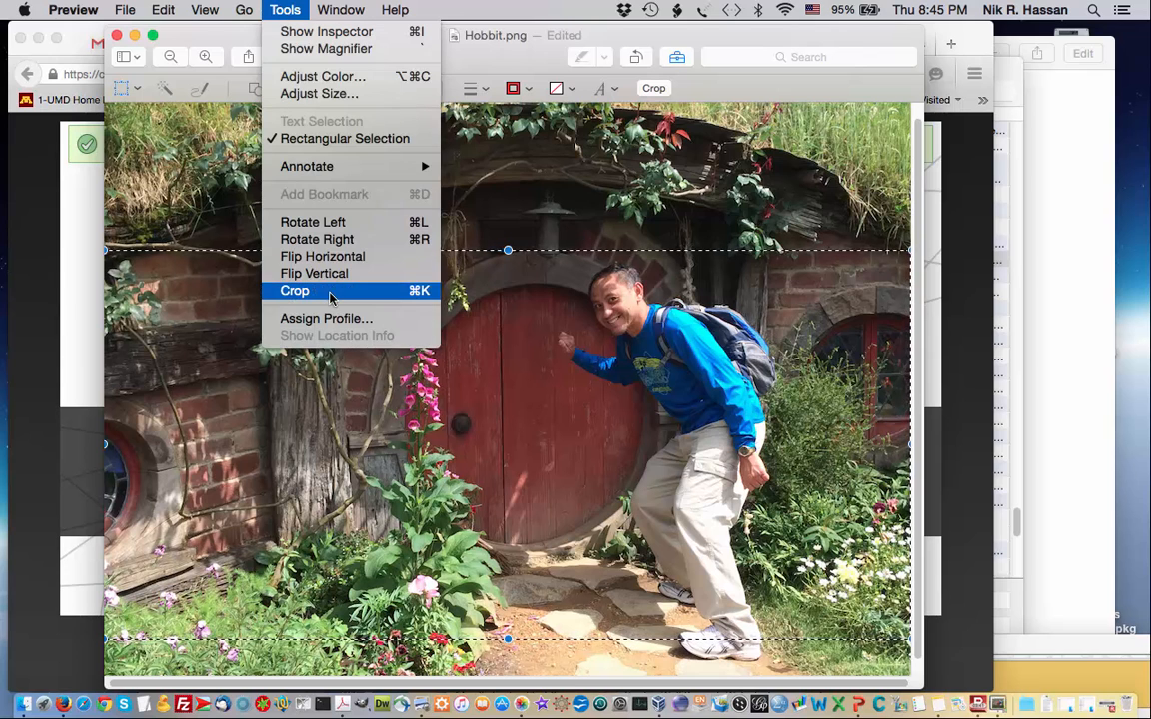
left_click(295, 289)
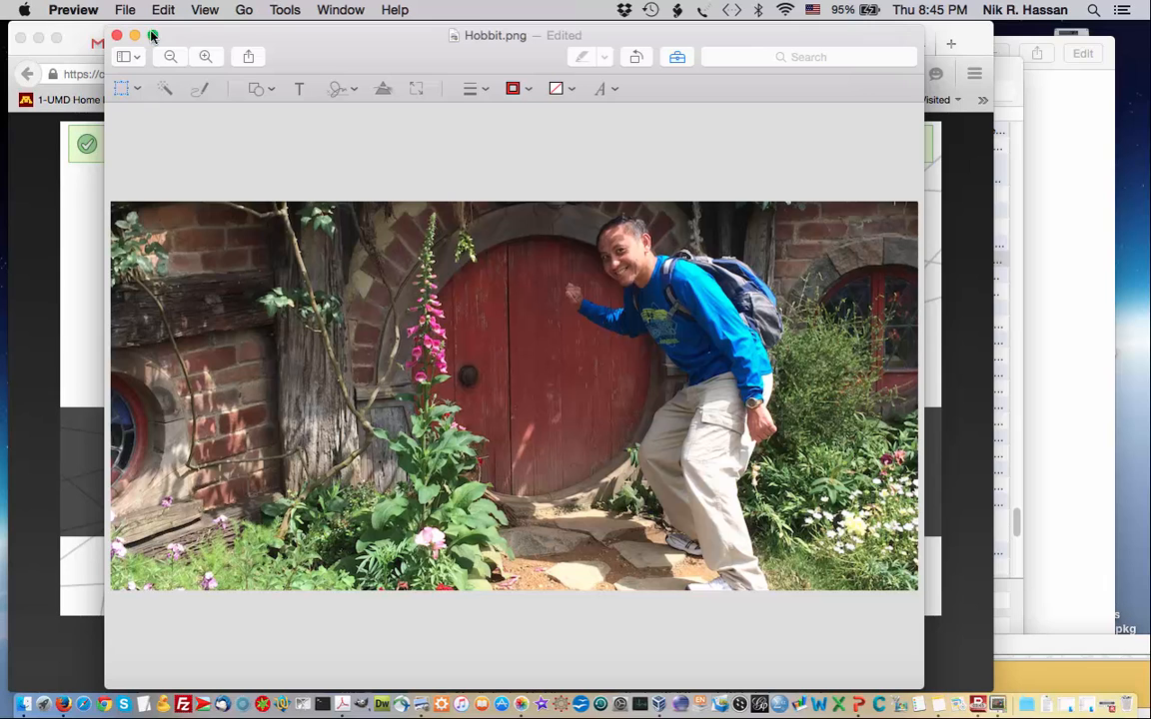
Save the cropped Hobbit.png and close its image window.
left_click(125, 11)
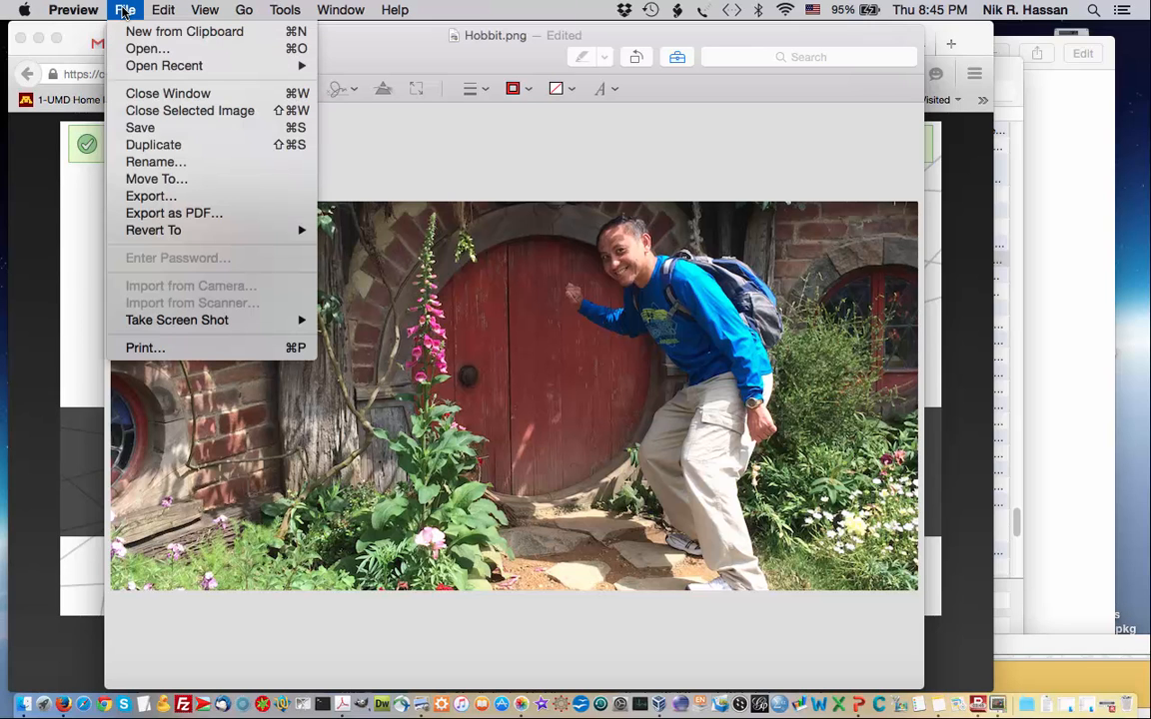
left_click(150, 128)
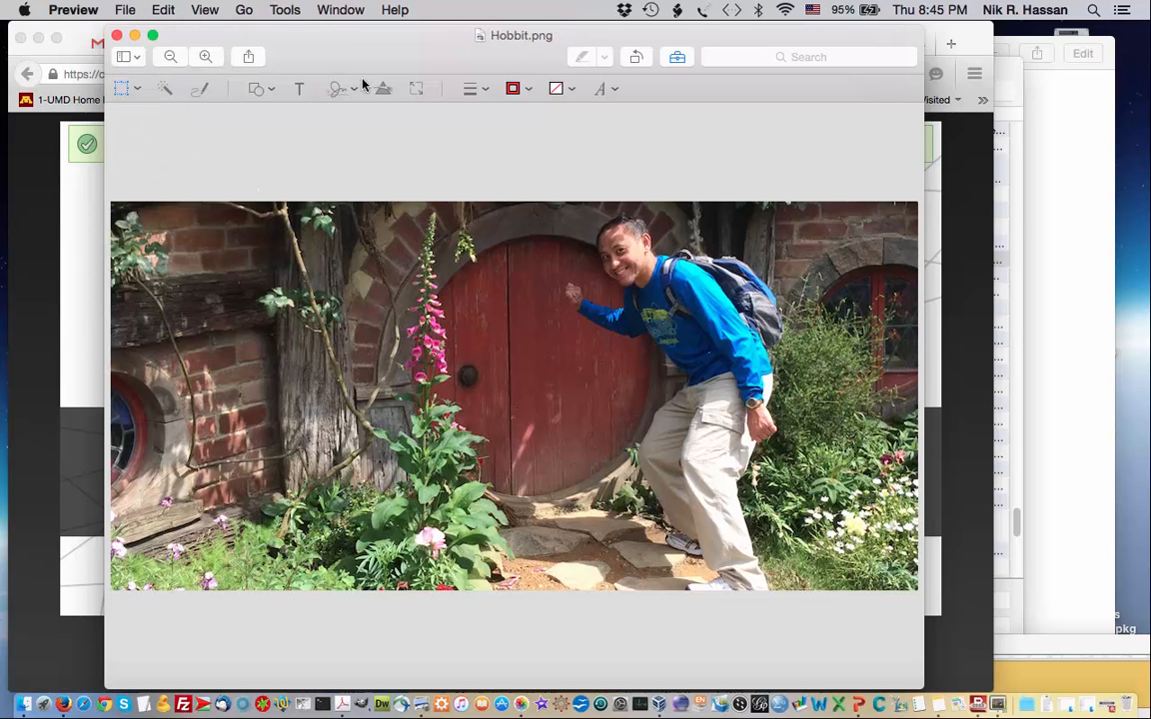
left_click(116, 36)
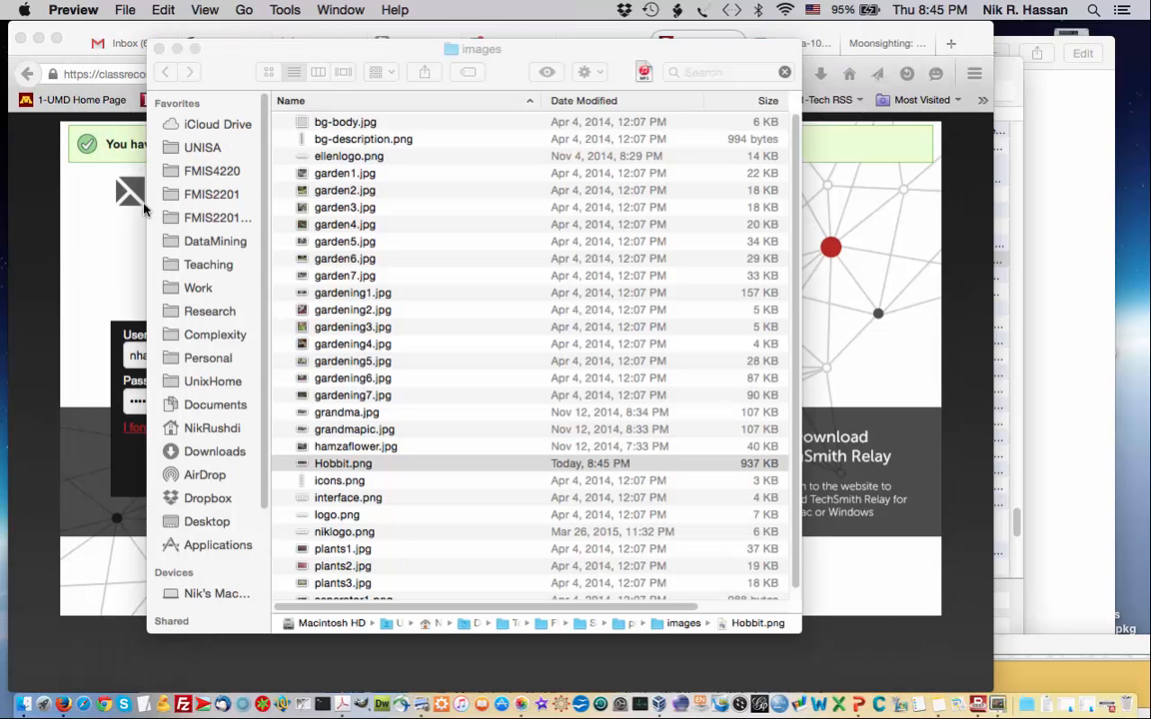
Rename Hobbit.png in the Finder images folder to mypic.png.
left_click(349, 472)
left_click(345, 465)
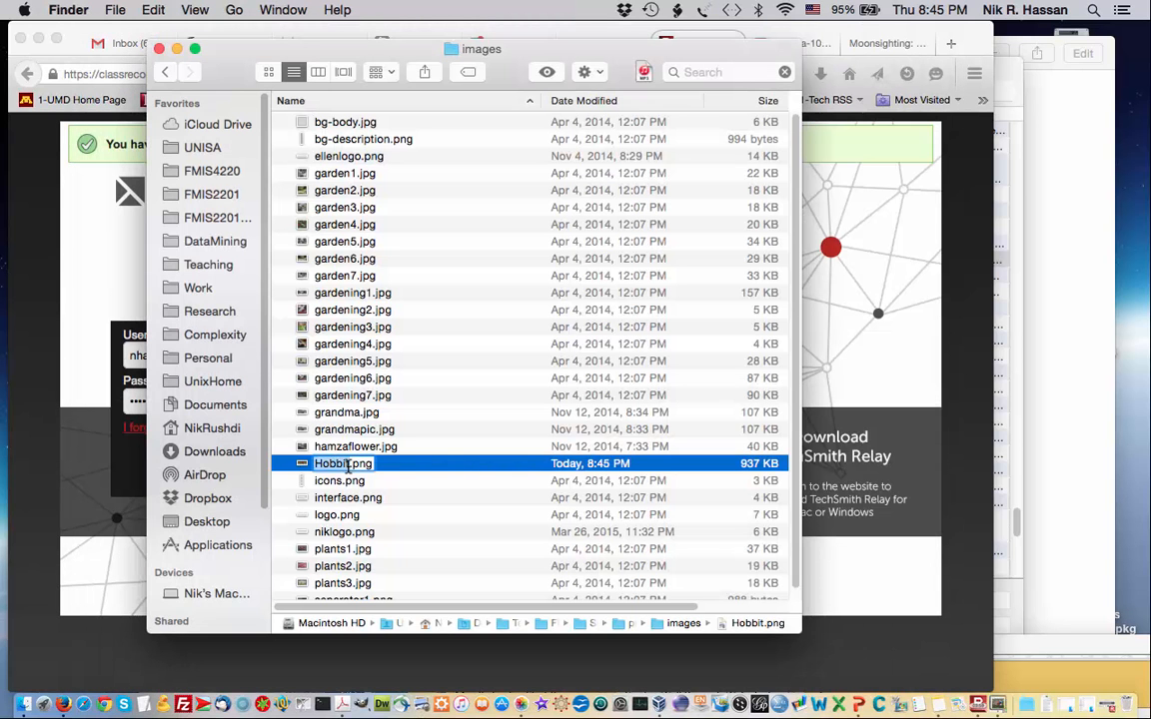
key("BackSpace")
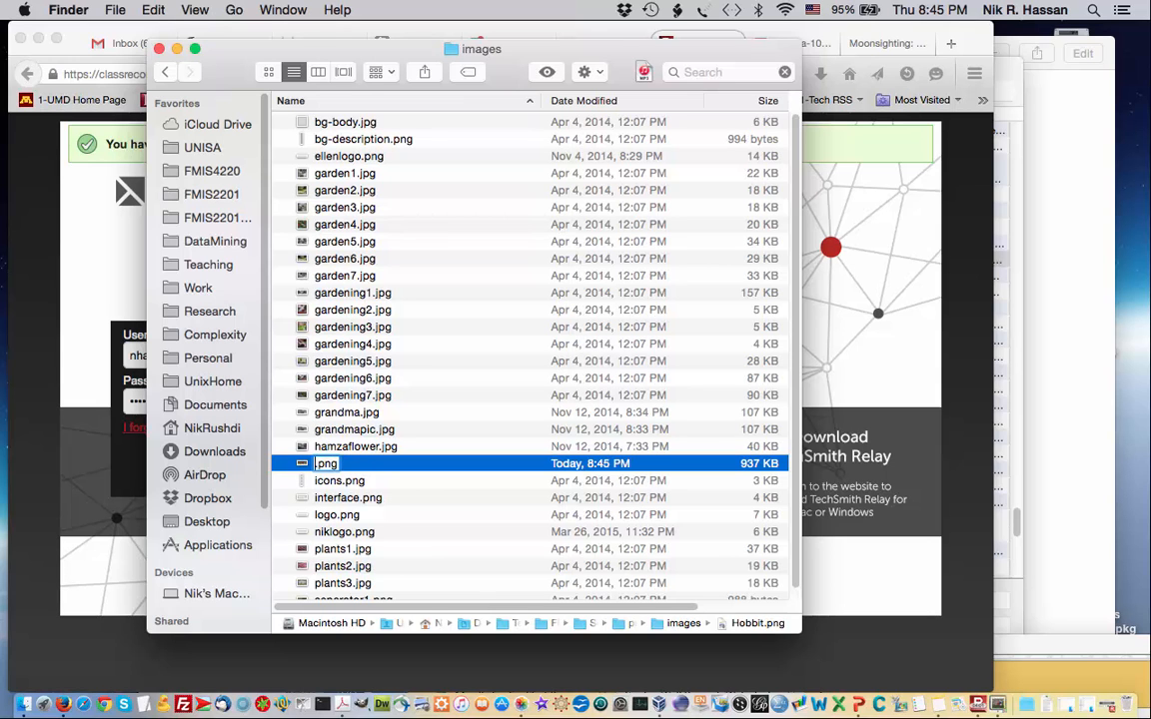
type("mypic")
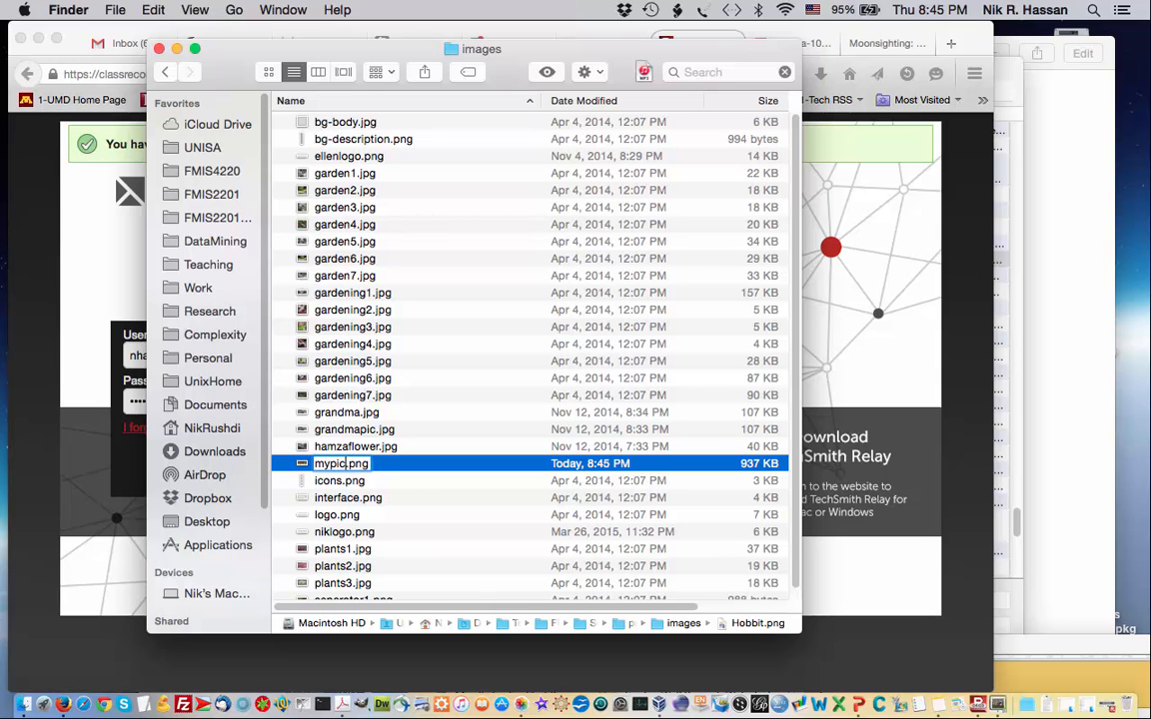
key("Return")
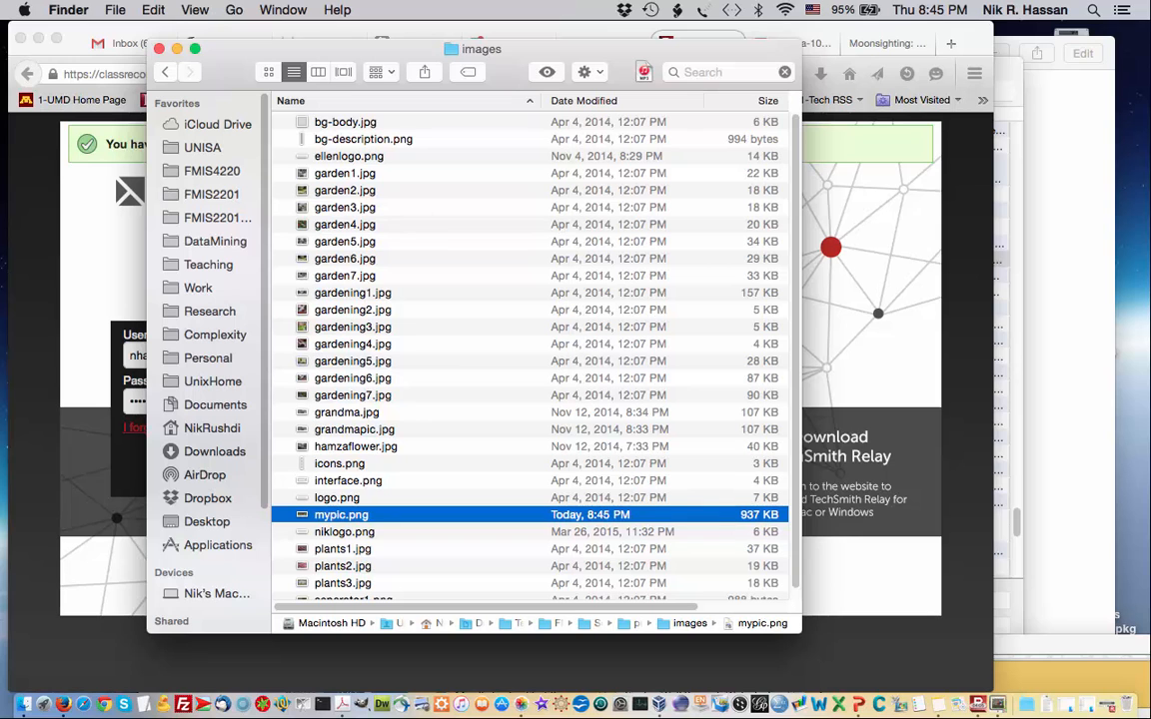